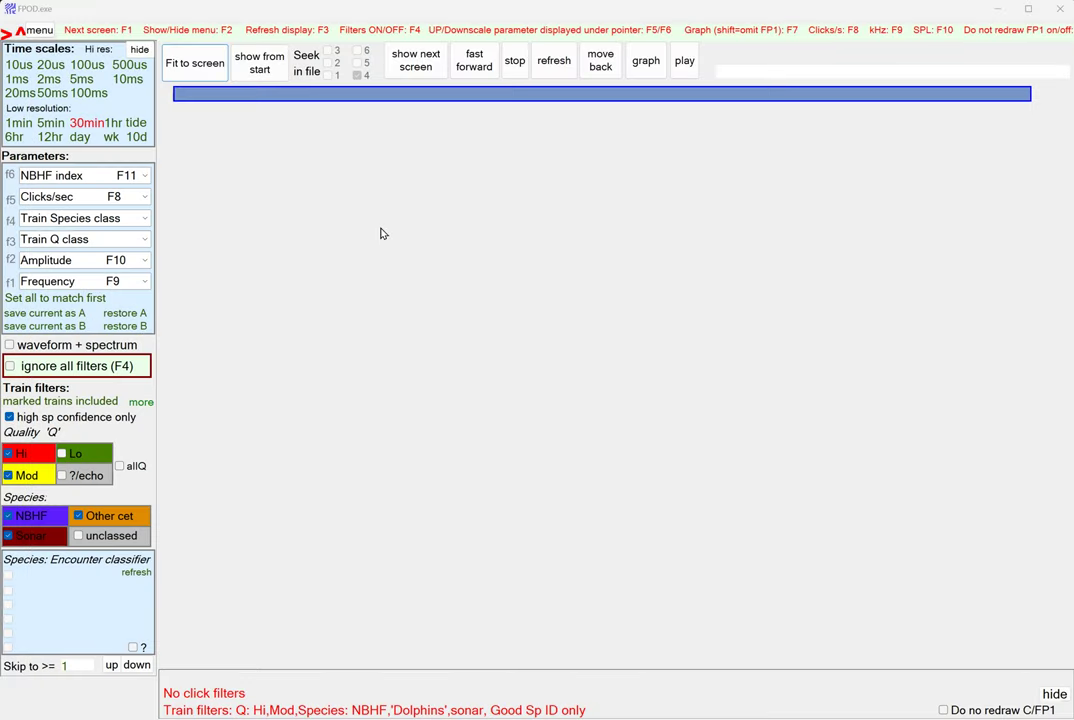
# Open the Selsey 4 2022 03 14 FPOD_6782 file0.FP1 file set from the CATT folder.
pyautogui.press('F2')
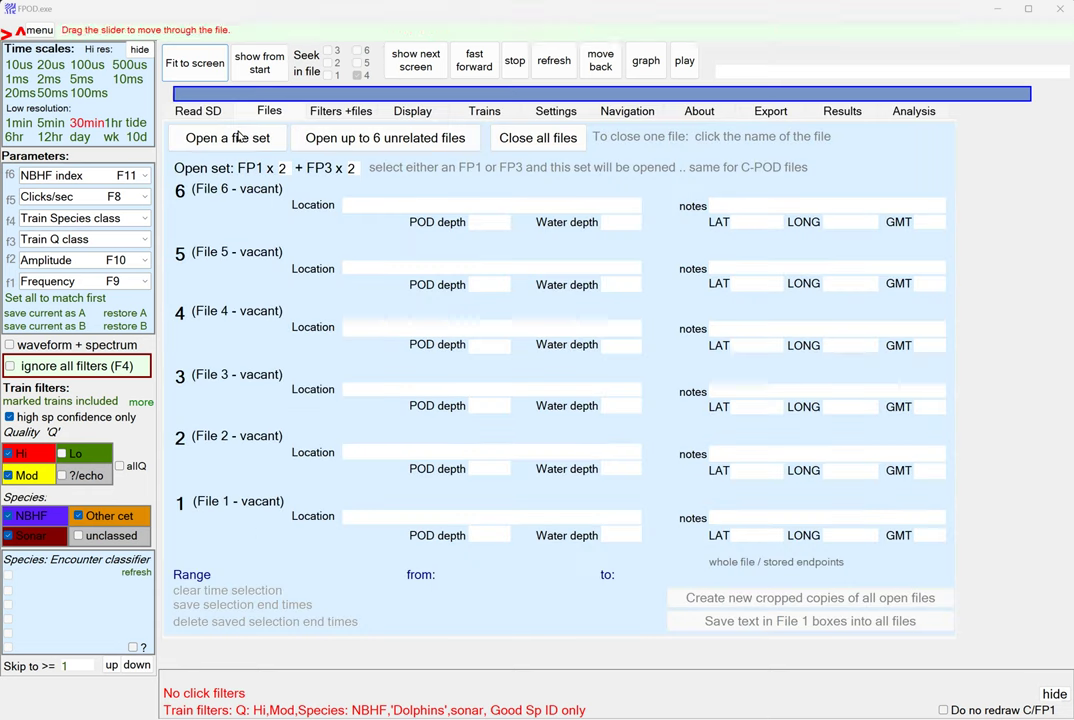
pyautogui.click(338, 112)
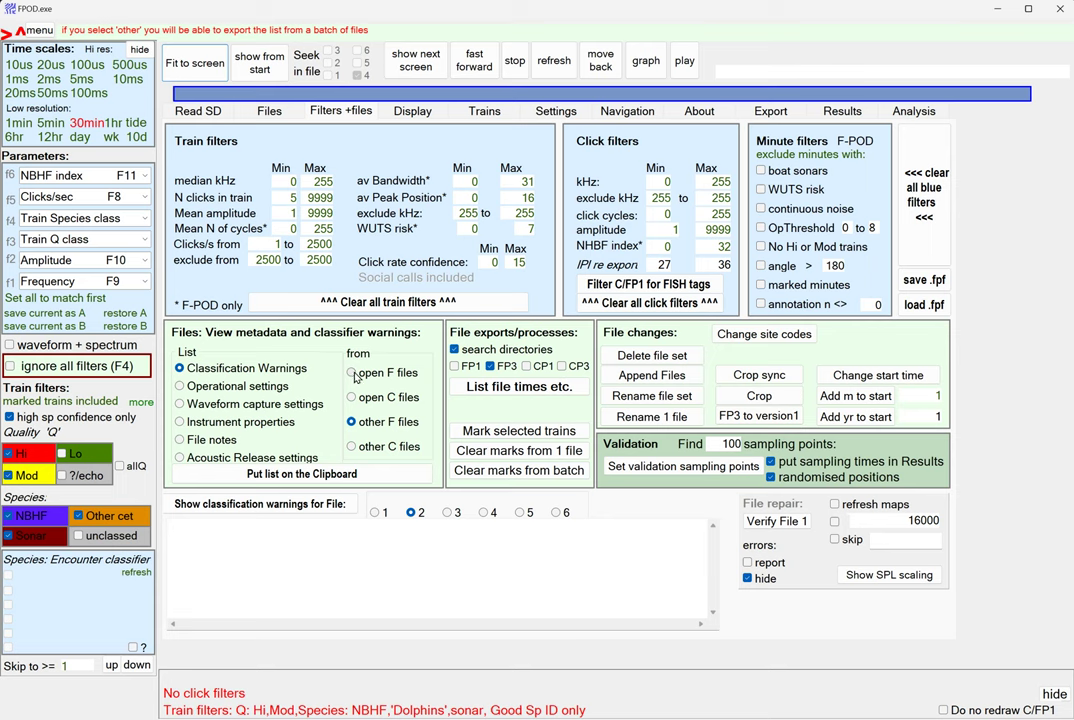
pyautogui.click(268, 111)
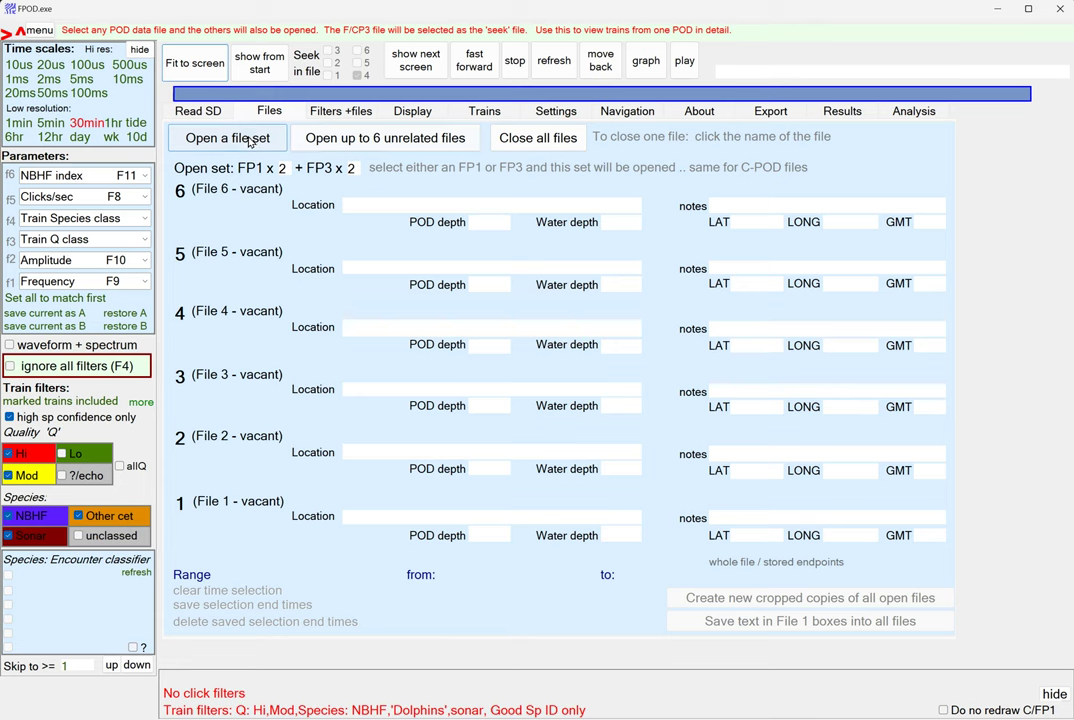
pyautogui.click(222, 137)
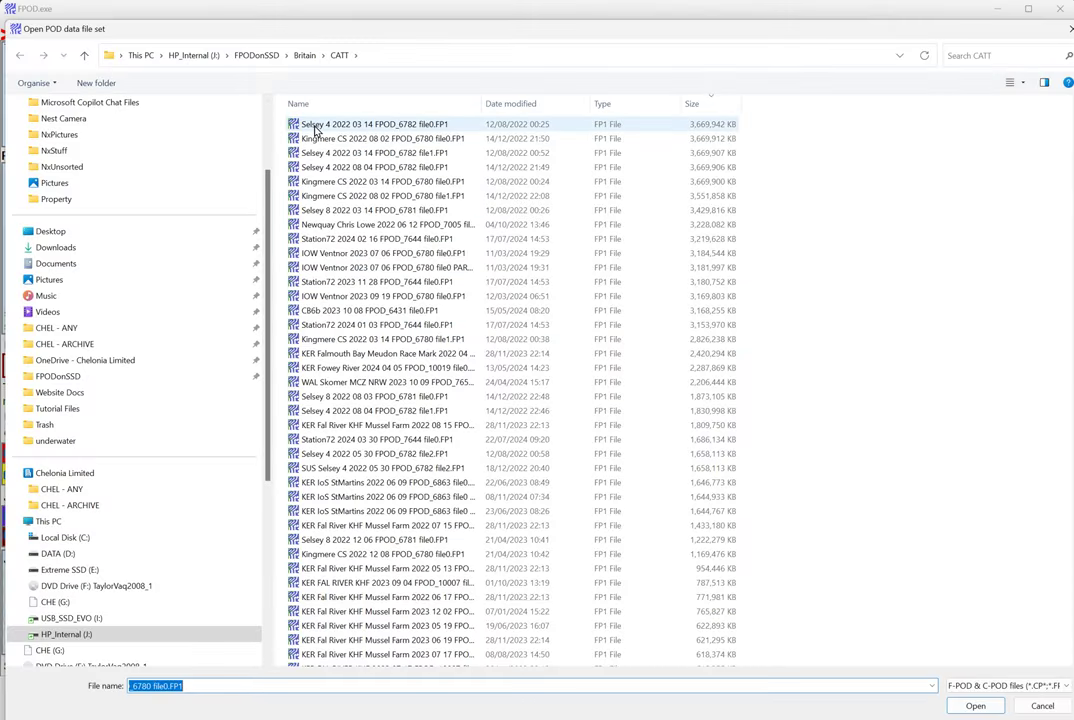
pyautogui.doubleClick(313, 128)
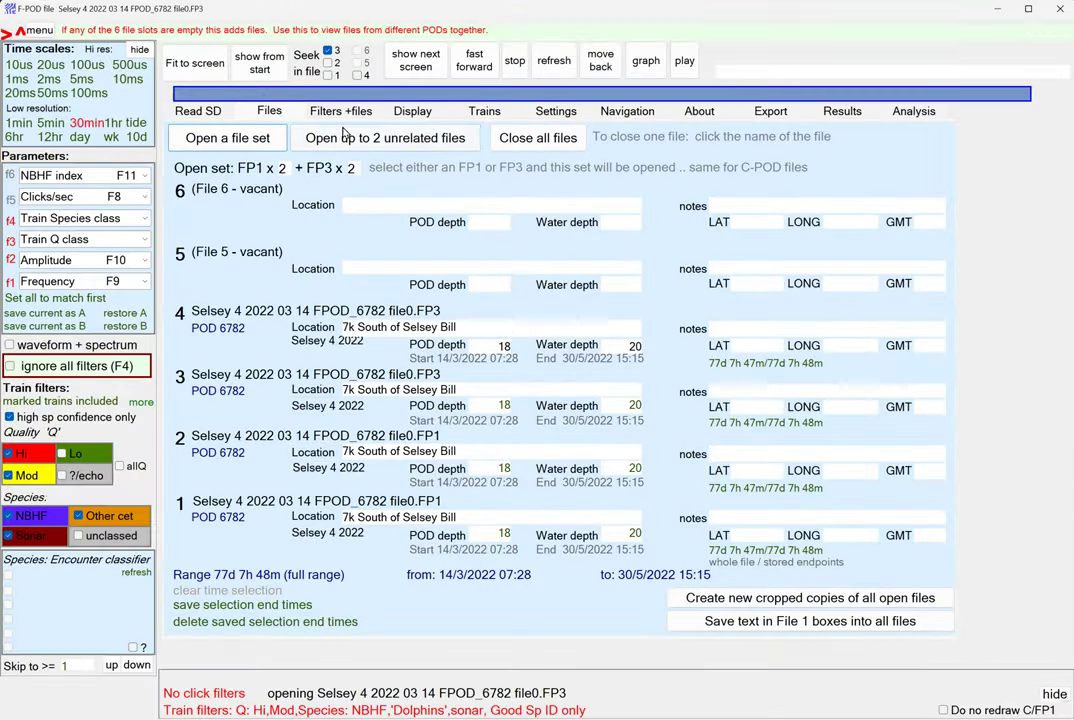
# Show classification warnings for file 3 and dismiss the notice that its warnings report needs updating.
pyautogui.click(338, 112)
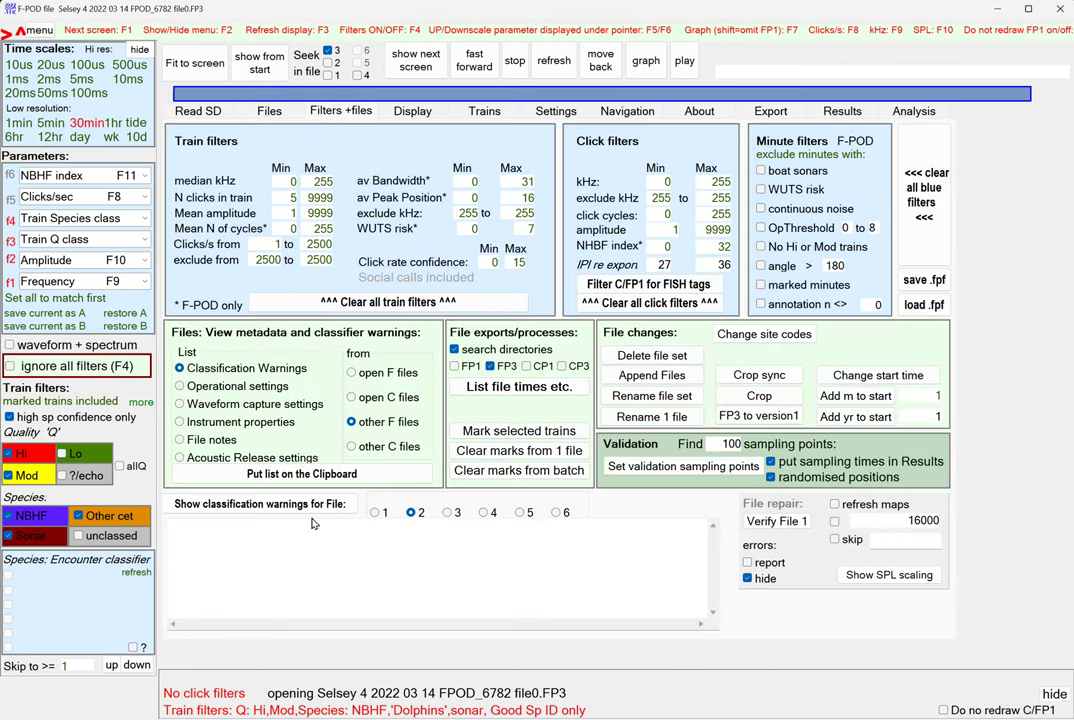
pyautogui.click(265, 504)
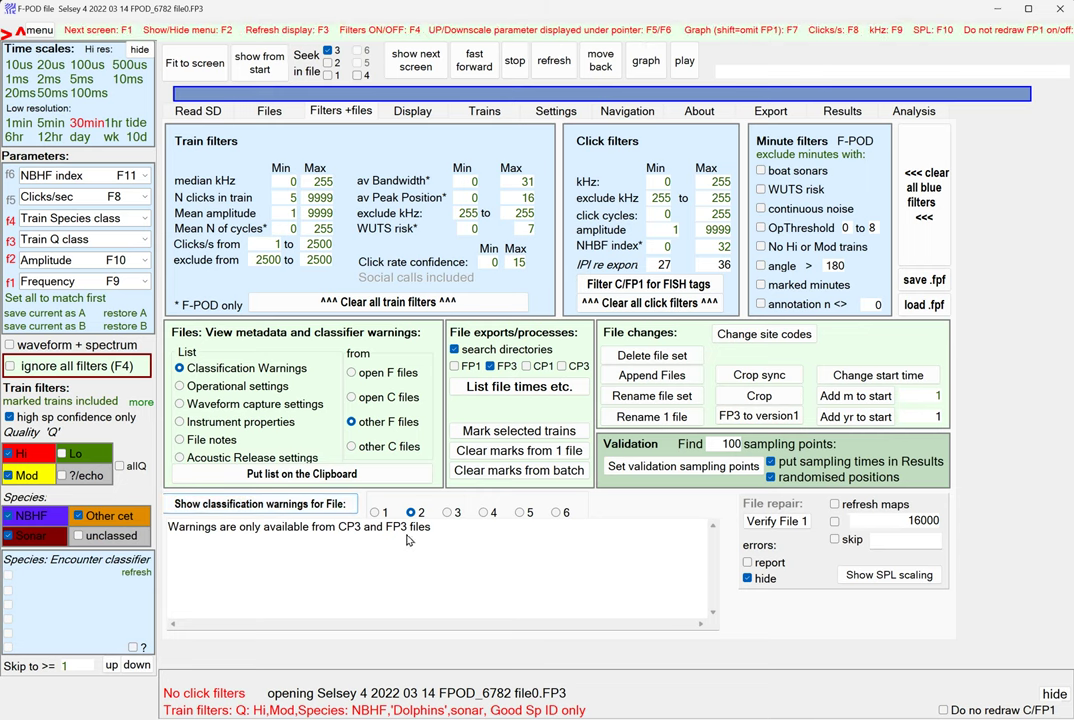
pyautogui.click(447, 512)
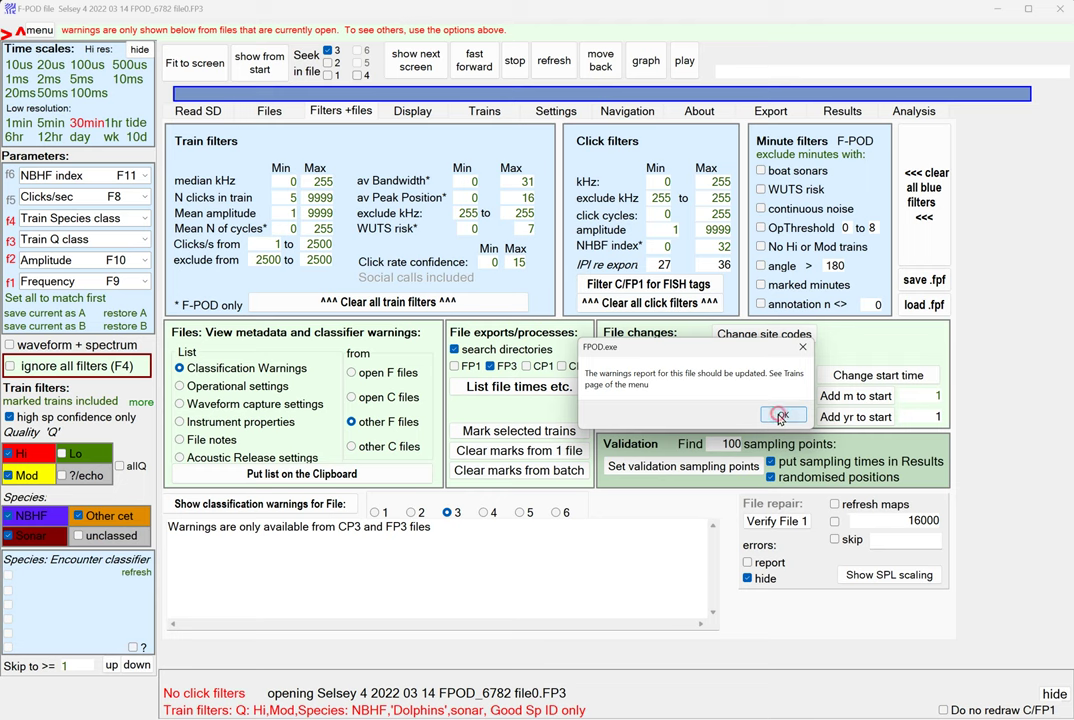
pyautogui.click(781, 416)
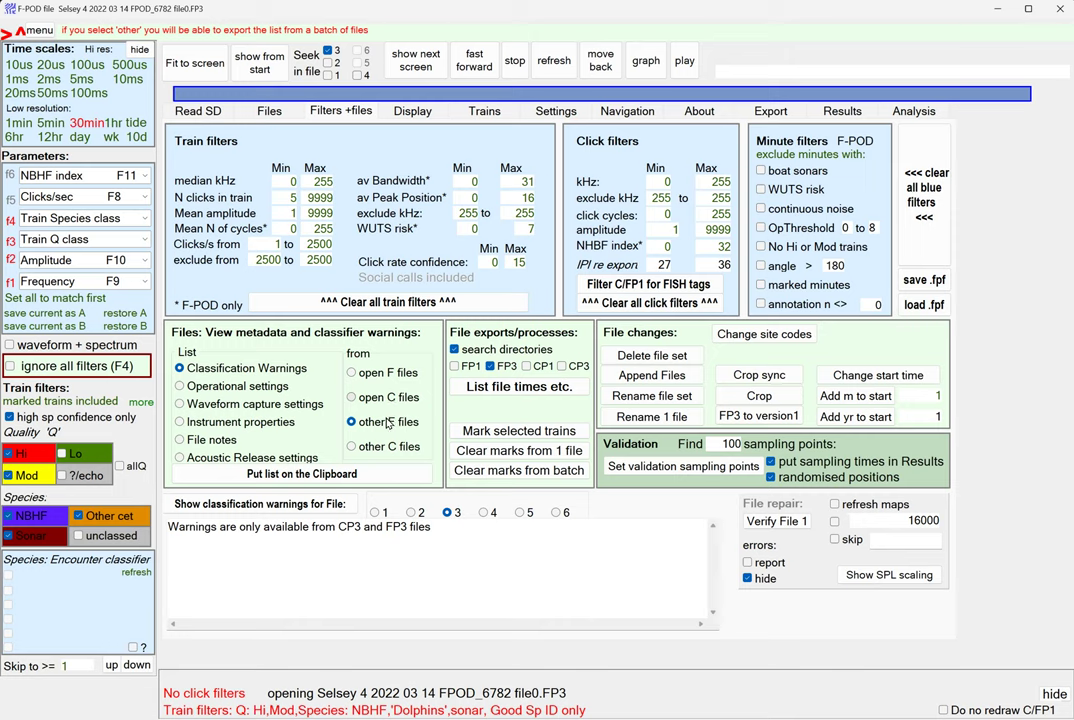
# Put the classification warnings list for most CATT folder files on the clipboard.
pyautogui.click(297, 476)
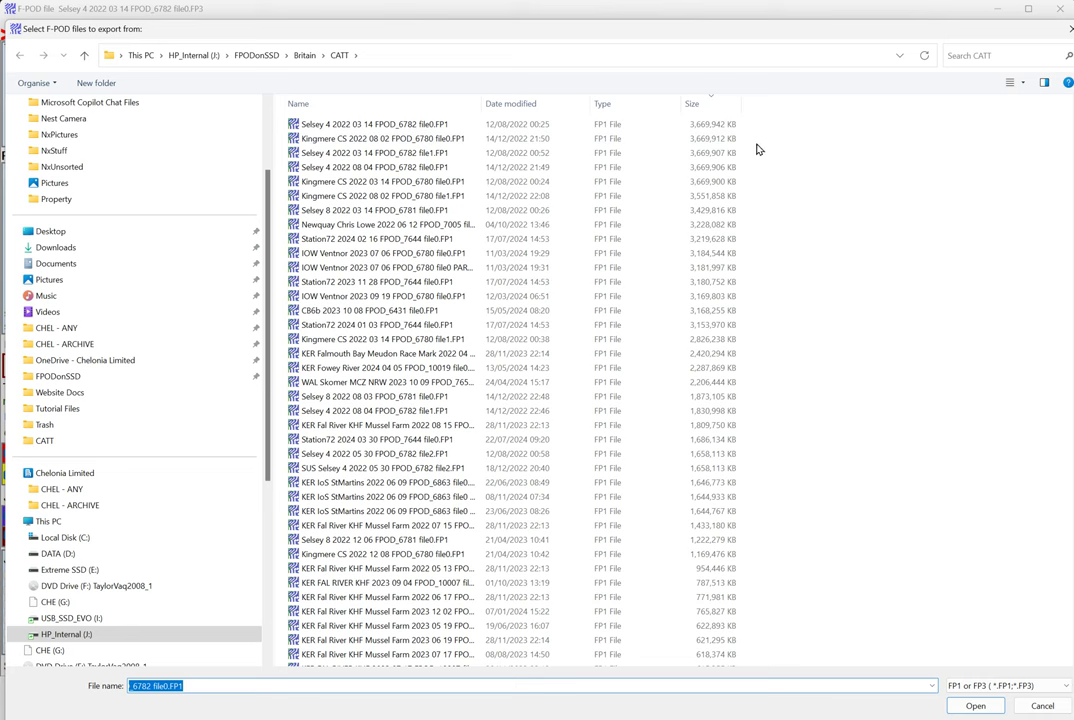
pyautogui.moveTo(762, 124); pyautogui.dragTo(472, 590)
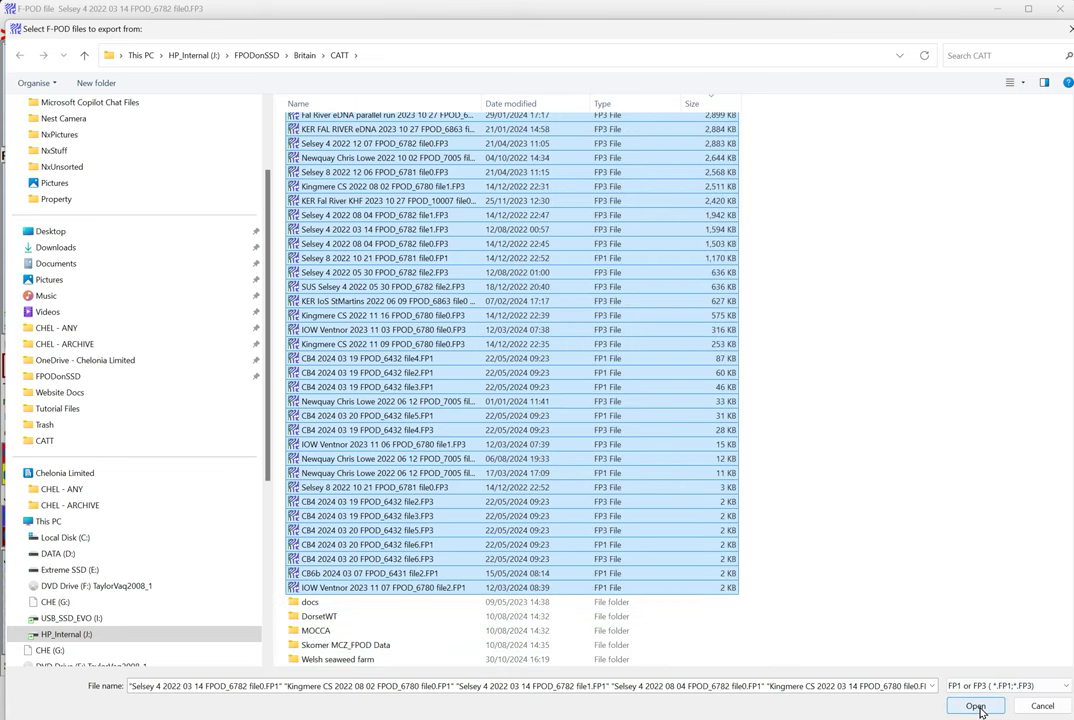
pyautogui.click(976, 707)
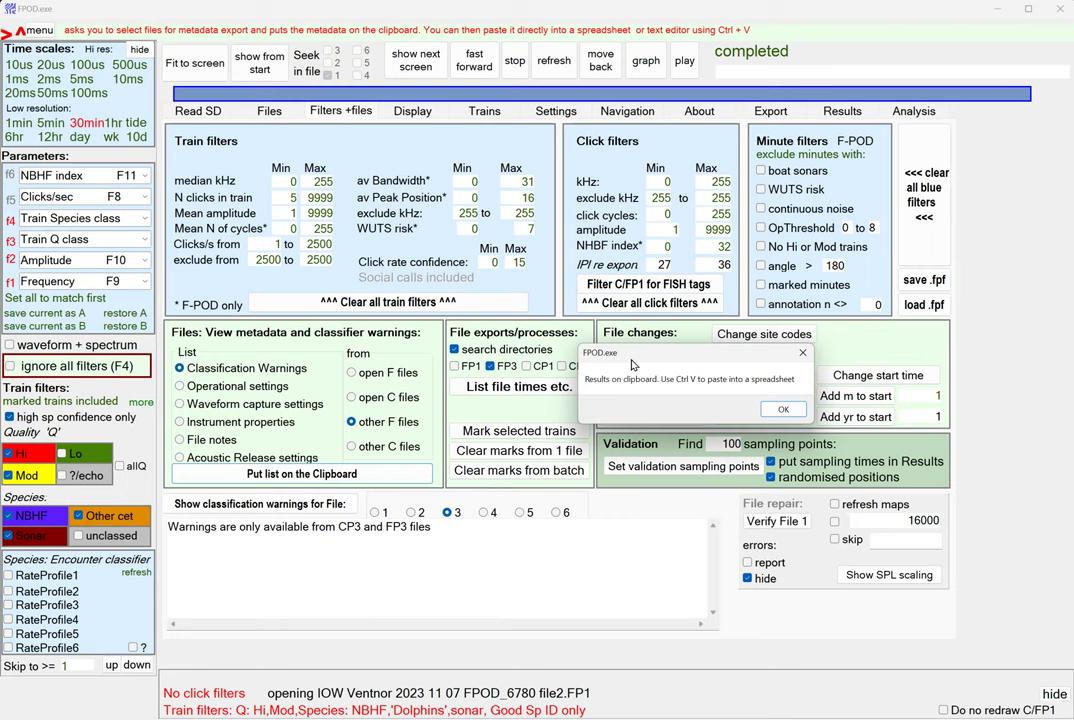
# Paste the warnings table into a new blank Excel workbook, then minimize Excel.
pyautogui.click(785, 411)
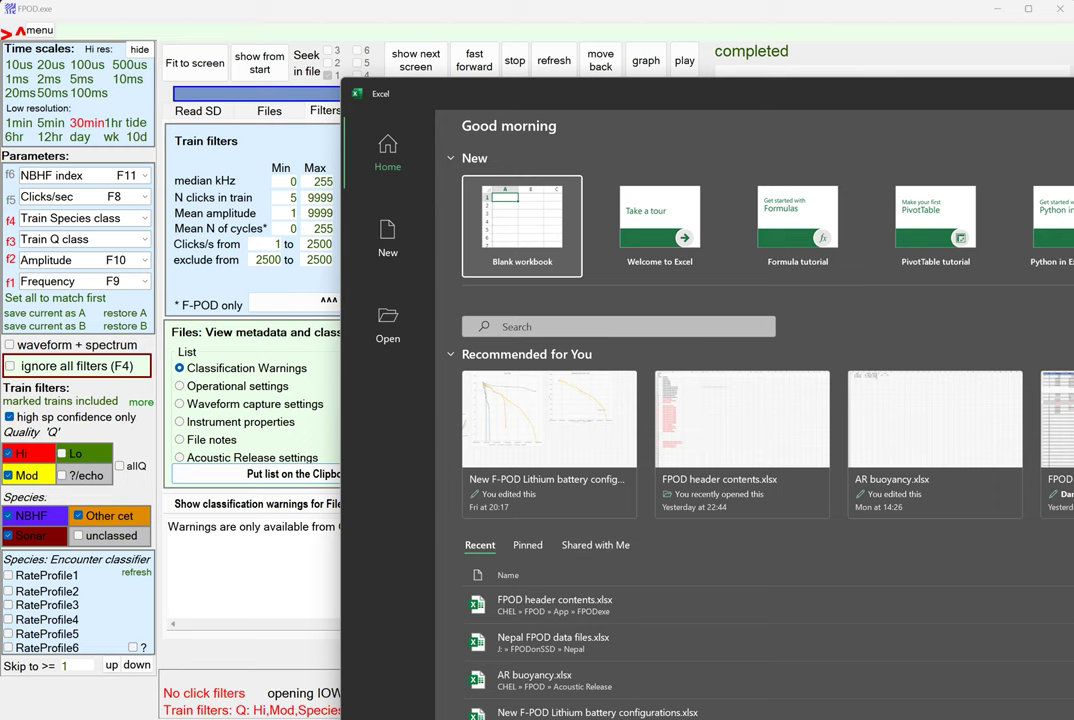
pyautogui.click(512, 207)
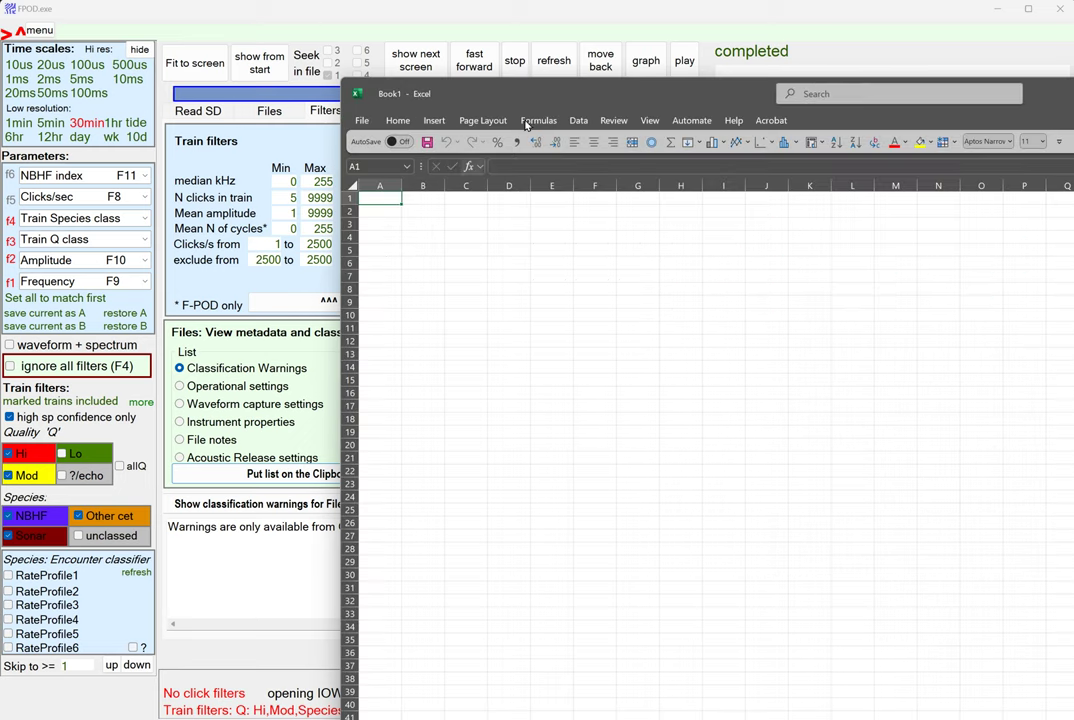
pyautogui.moveTo(552, 91); pyautogui.dragTo(237, 33)
pyautogui.hotkey('ctrl', 'v')
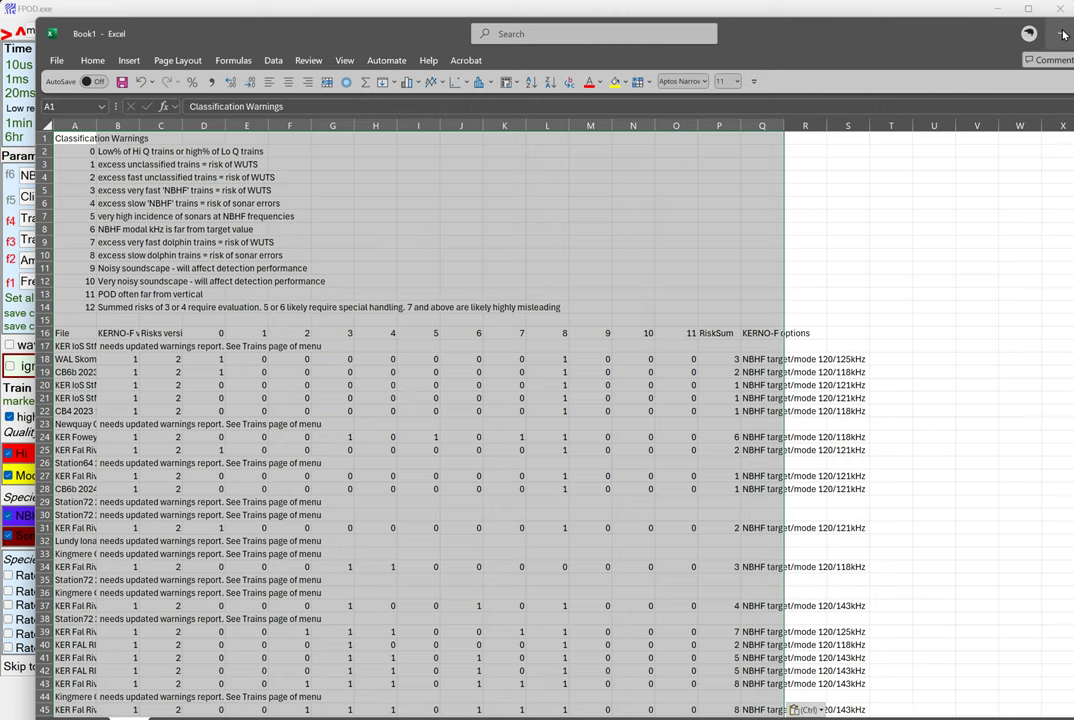
pyautogui.click(1062, 35)
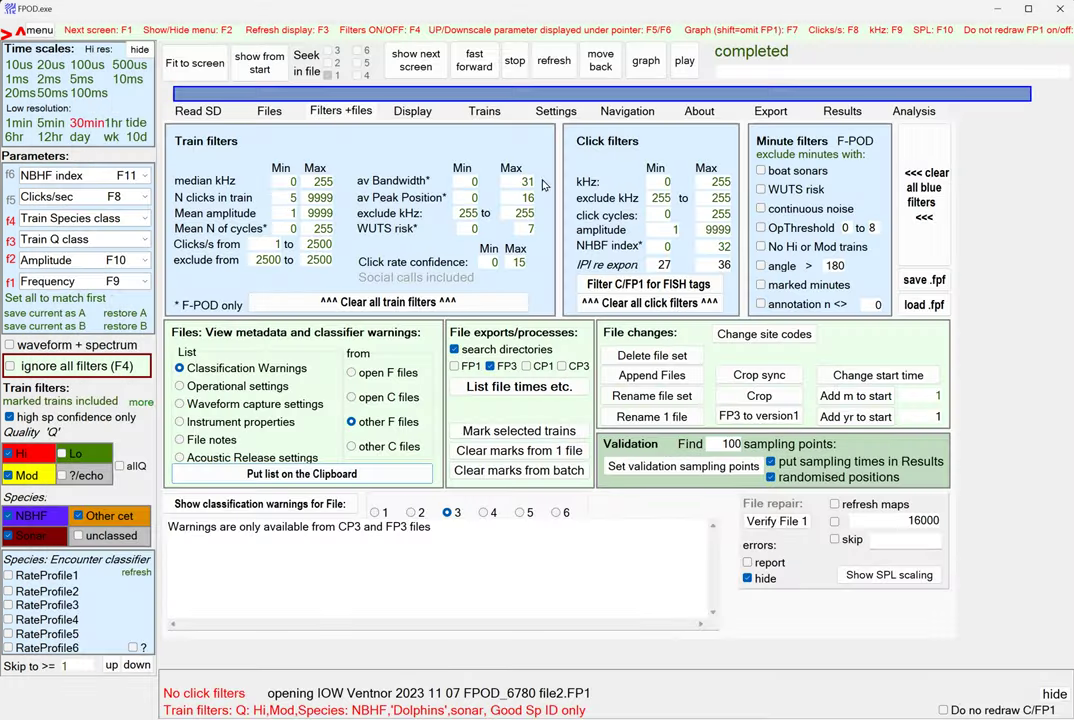
# Generate version 2 file warnings for the 72 selected FP3 files, without searching directories.
pyautogui.click(486, 112)
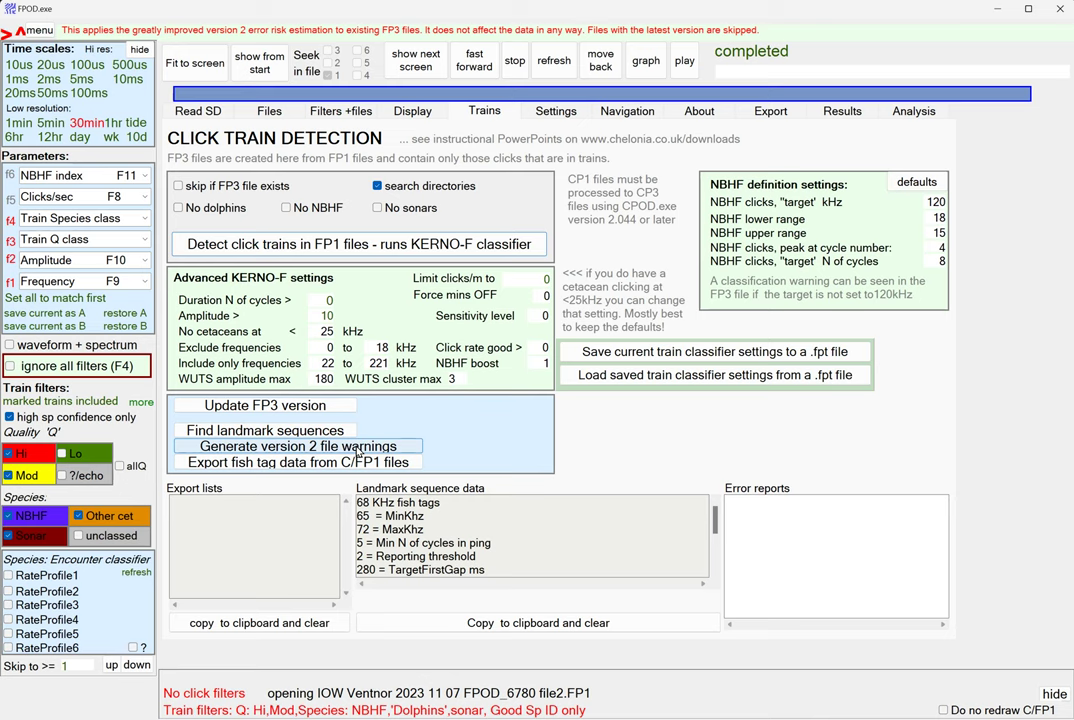
pyautogui.click(289, 447)
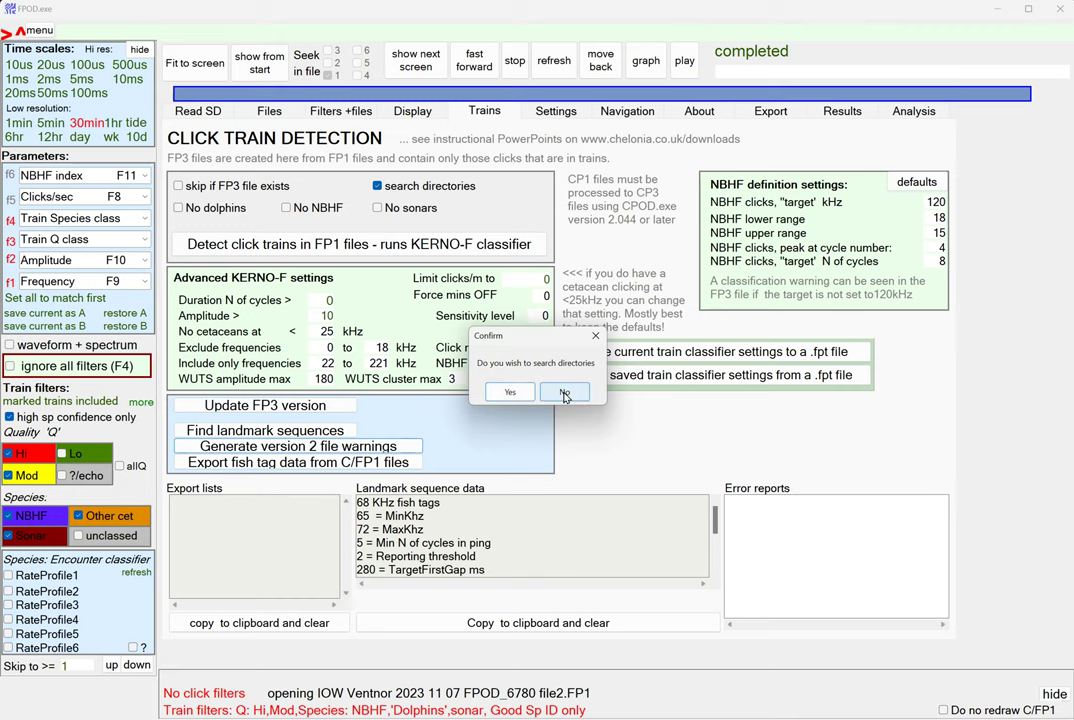
pyautogui.click(564, 393)
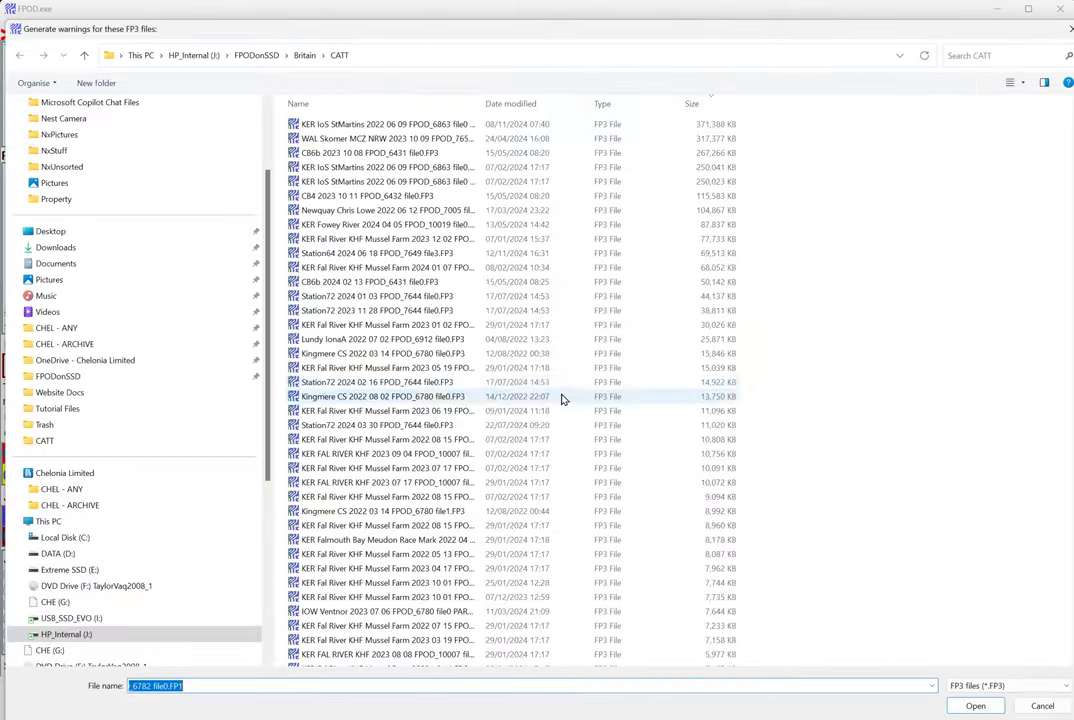
pyautogui.moveTo(772, 115); pyautogui.dragTo(350, 592)
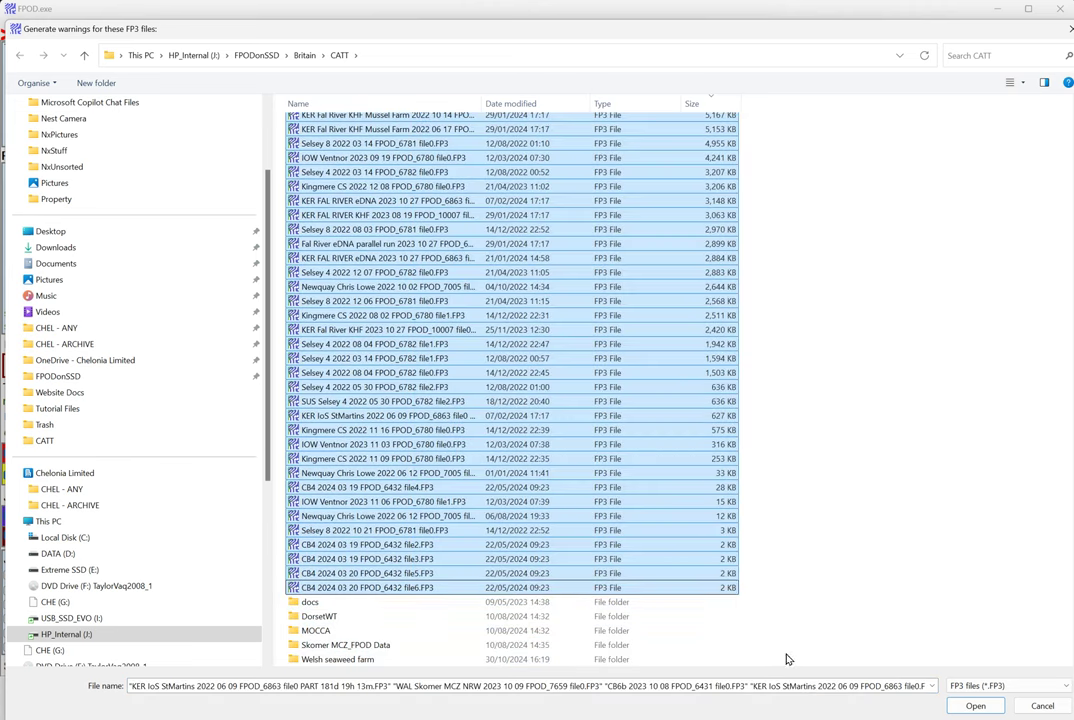
pyautogui.click(975, 706)
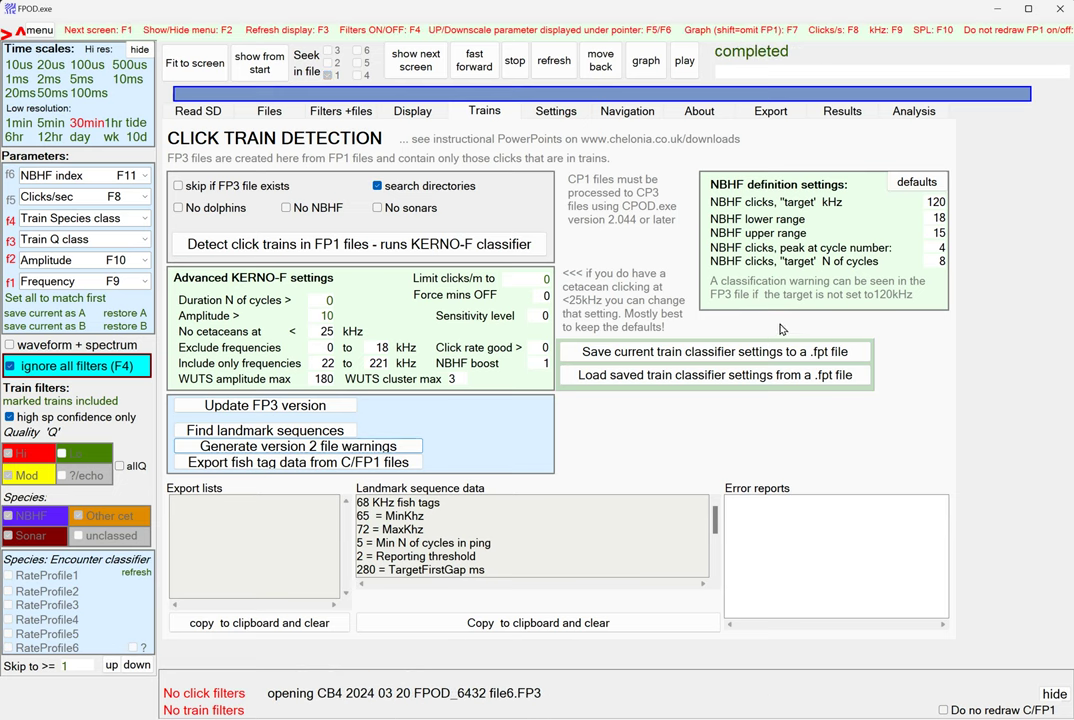
# Copy the refreshed warnings list for the selected CATT files to the clipboard.
pyautogui.click(321, 114)
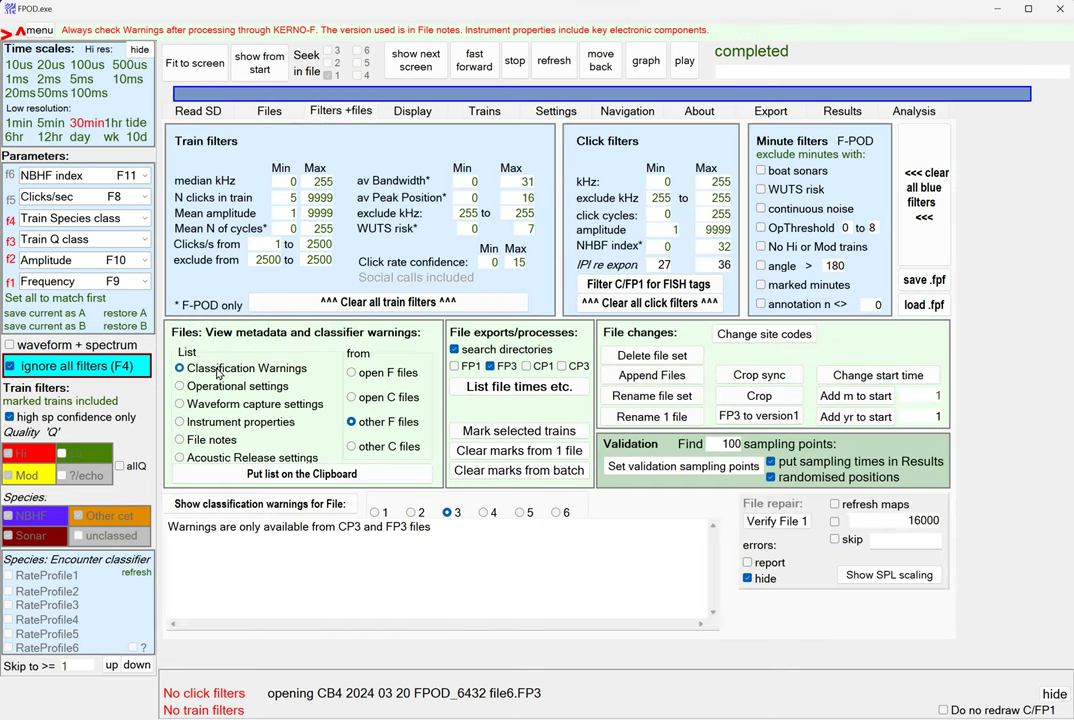
pyautogui.click(293, 474)
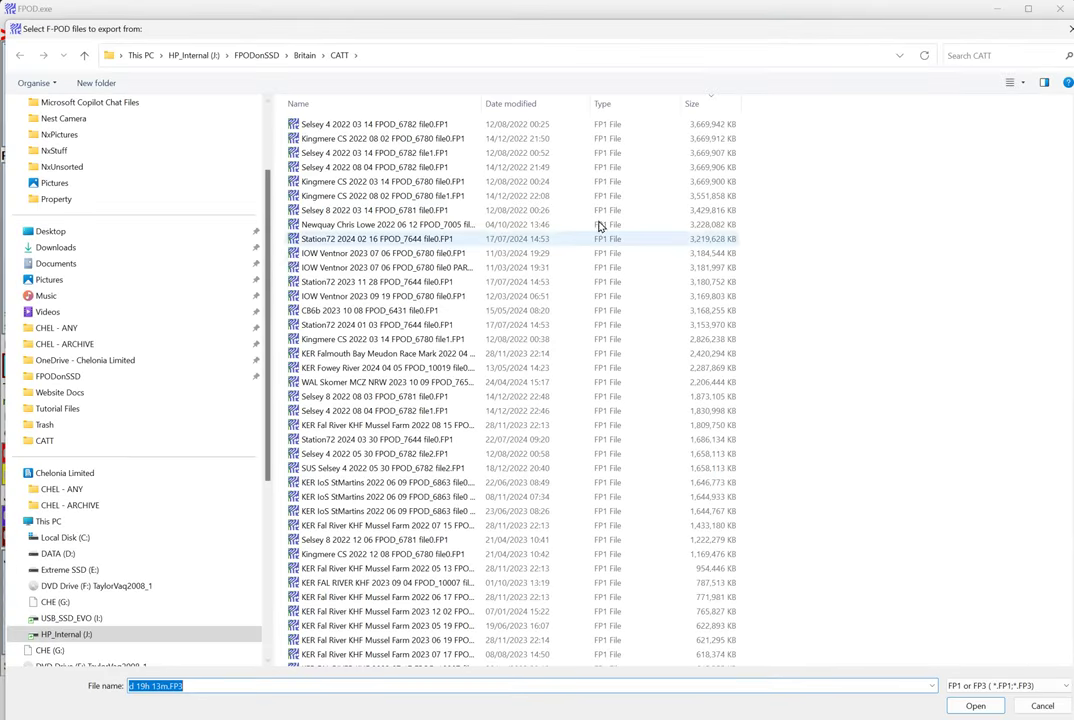
pyautogui.moveTo(766, 124); pyautogui.dragTo(526, 602)
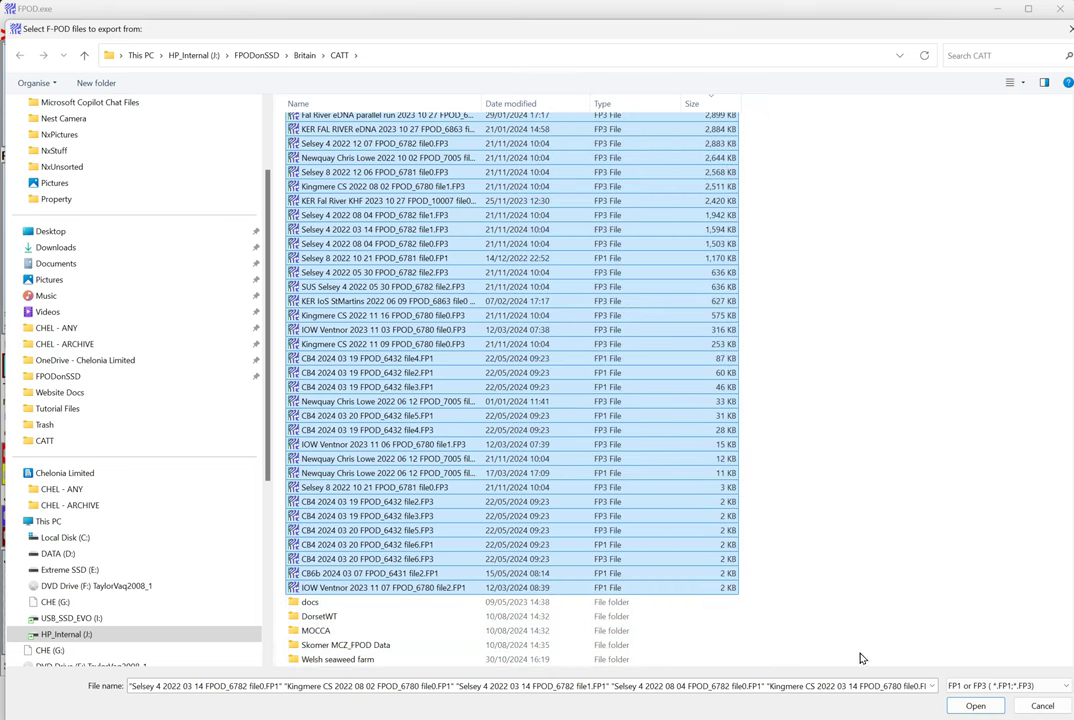
pyautogui.click(975, 706)
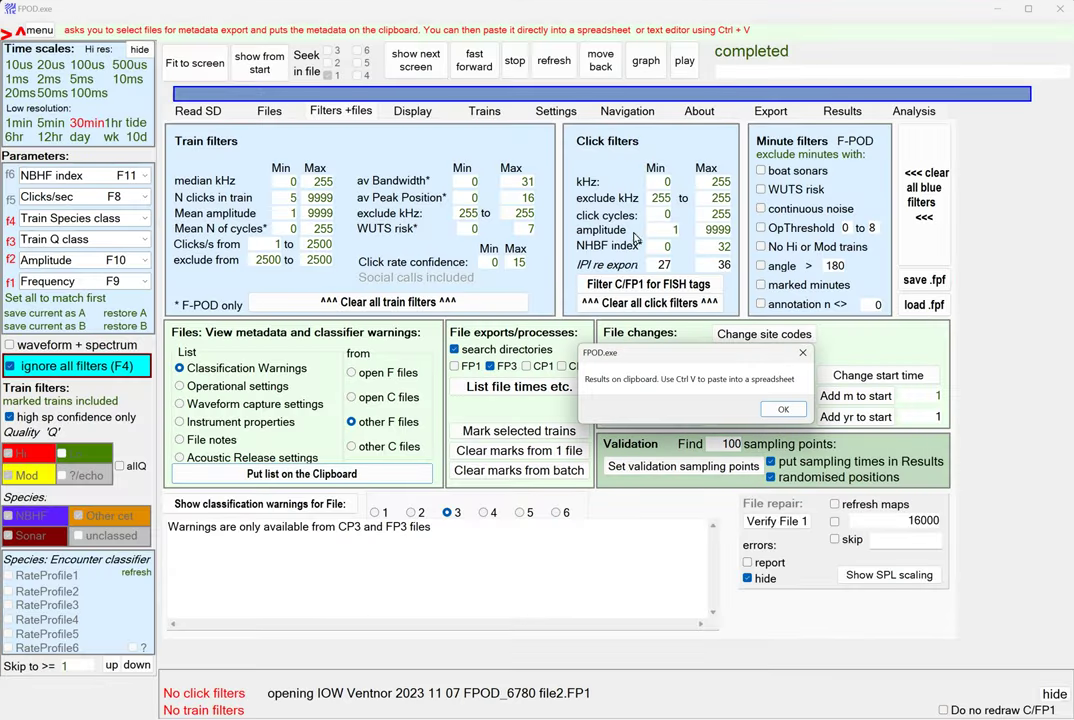
# Clear the old Excel table and paste the updated warnings table with RiskSum values at A1.
pyautogui.click(783, 410)
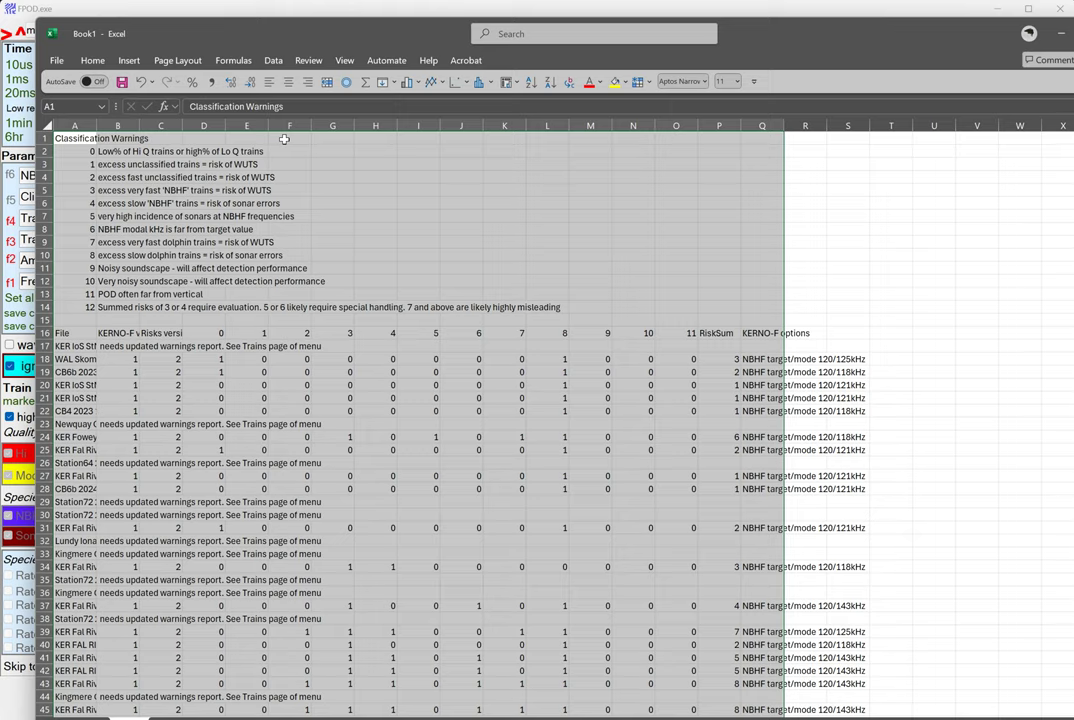
pyautogui.press('Delete')
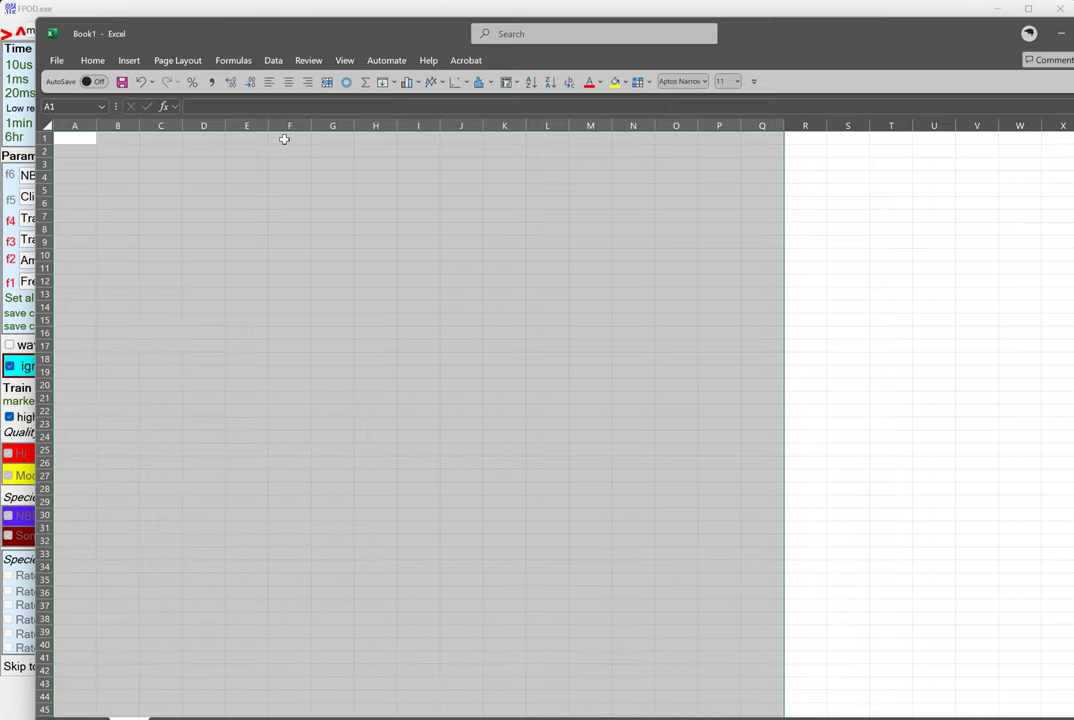
pyautogui.click(160, 174)
pyautogui.click(81, 139)
pyautogui.hotkey('ctrl', 'v')
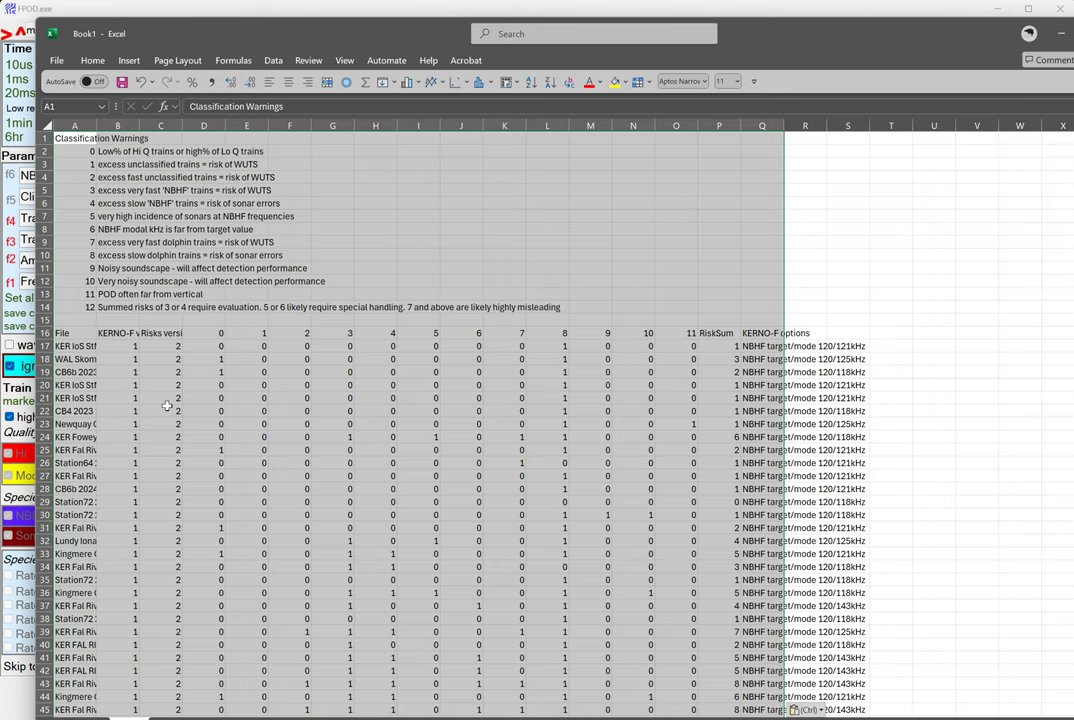
pyautogui.click(285, 254)
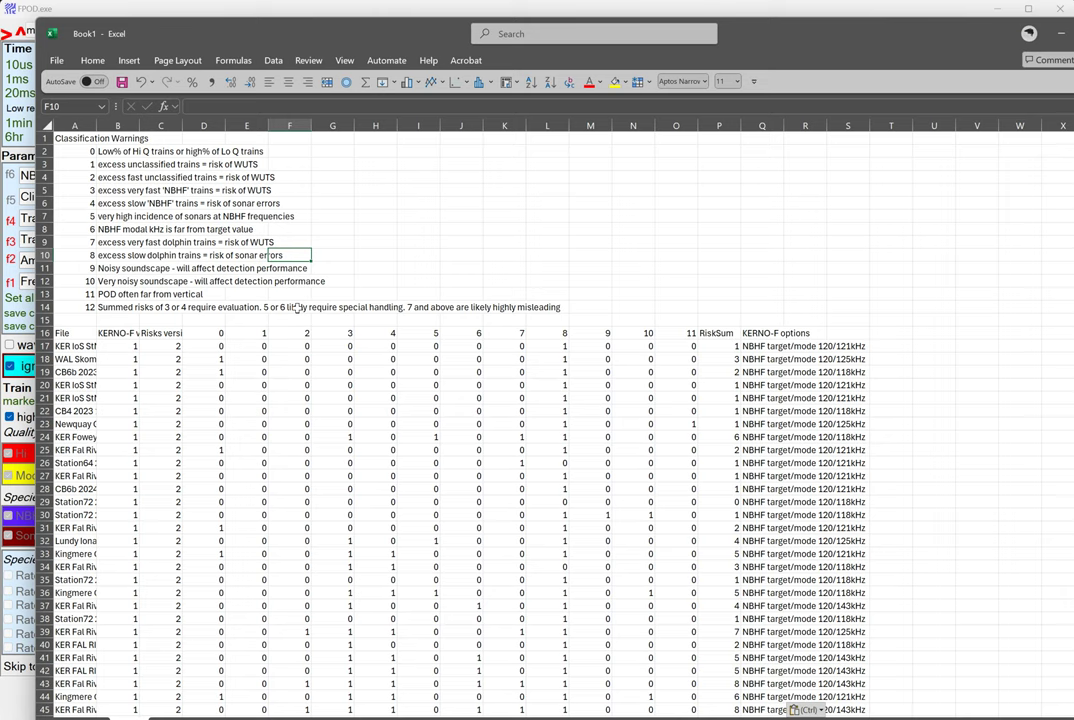
pyautogui.click(416, 307)
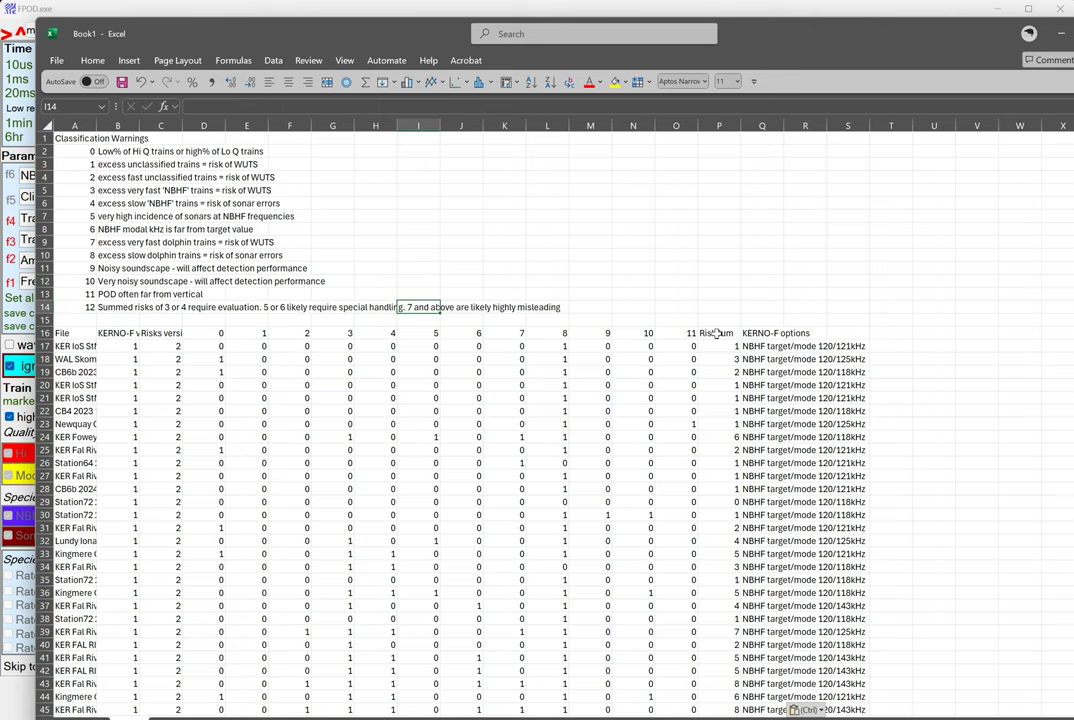
# Fit column B to the KERNO-F version heading and widen column C for Risks version.
pyautogui.moveTo(716, 334); pyautogui.dragTo(714, 557)
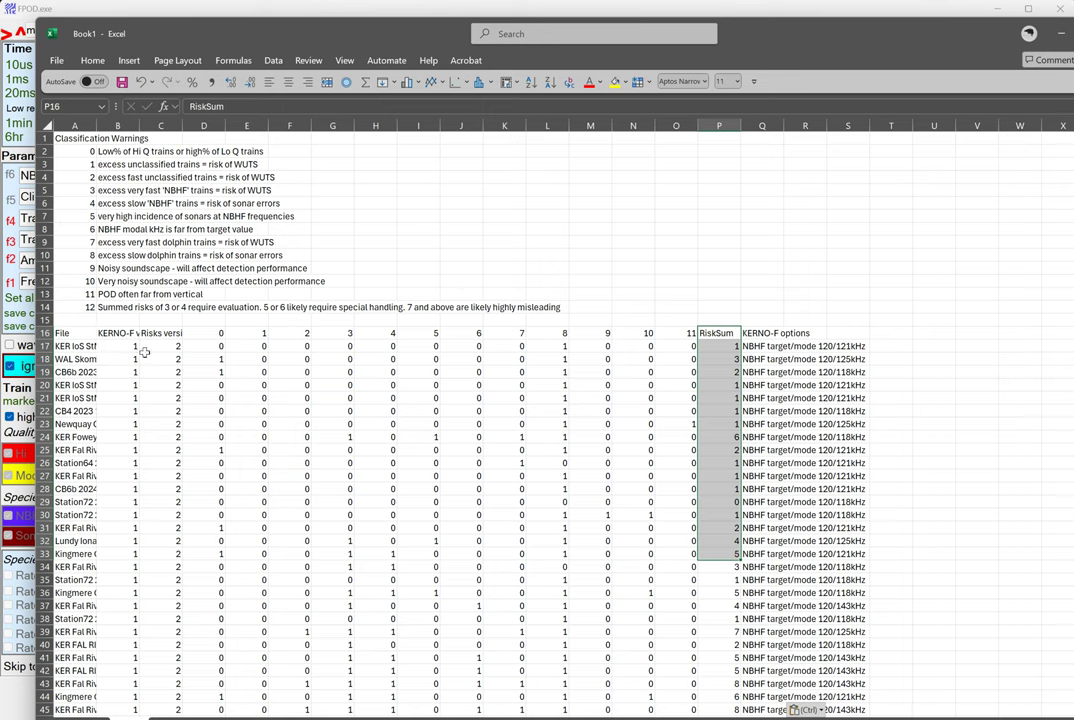
pyautogui.click(114, 333)
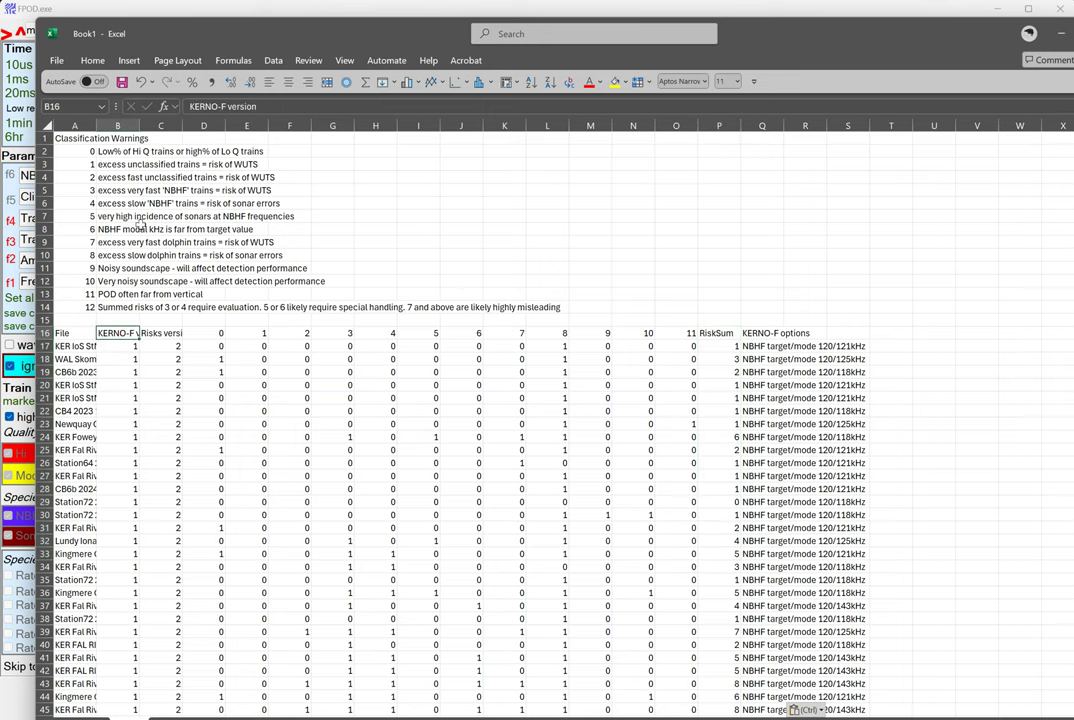
pyautogui.doubleClick(140, 125)
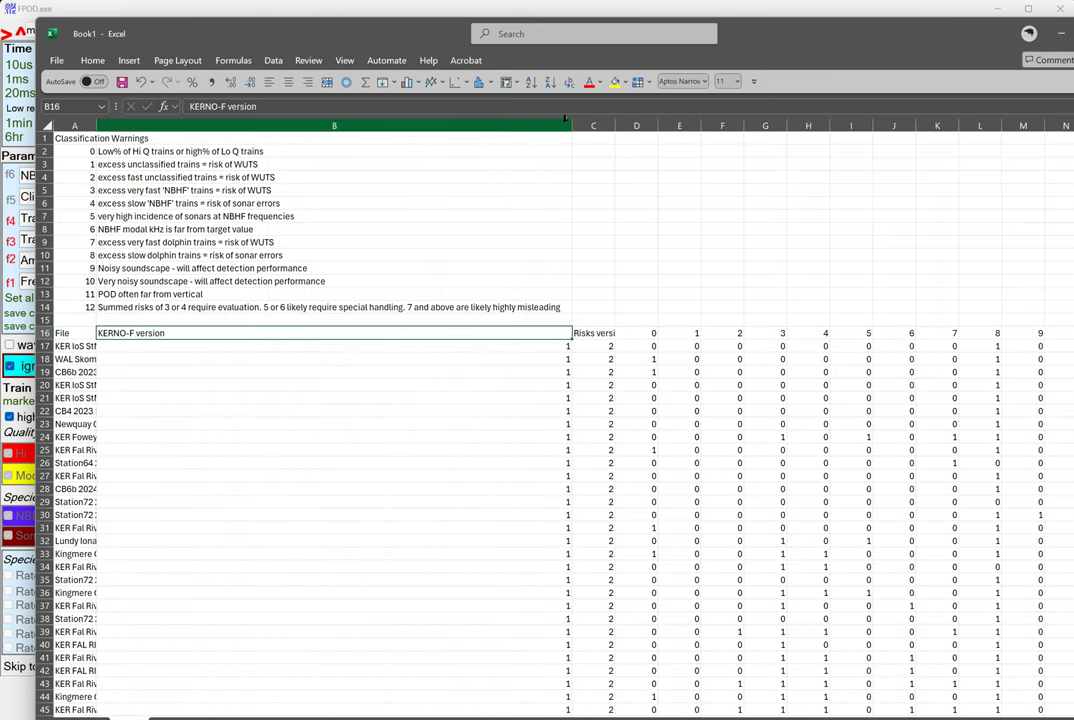
pyautogui.moveTo(572, 125); pyautogui.dragTo(181, 140)
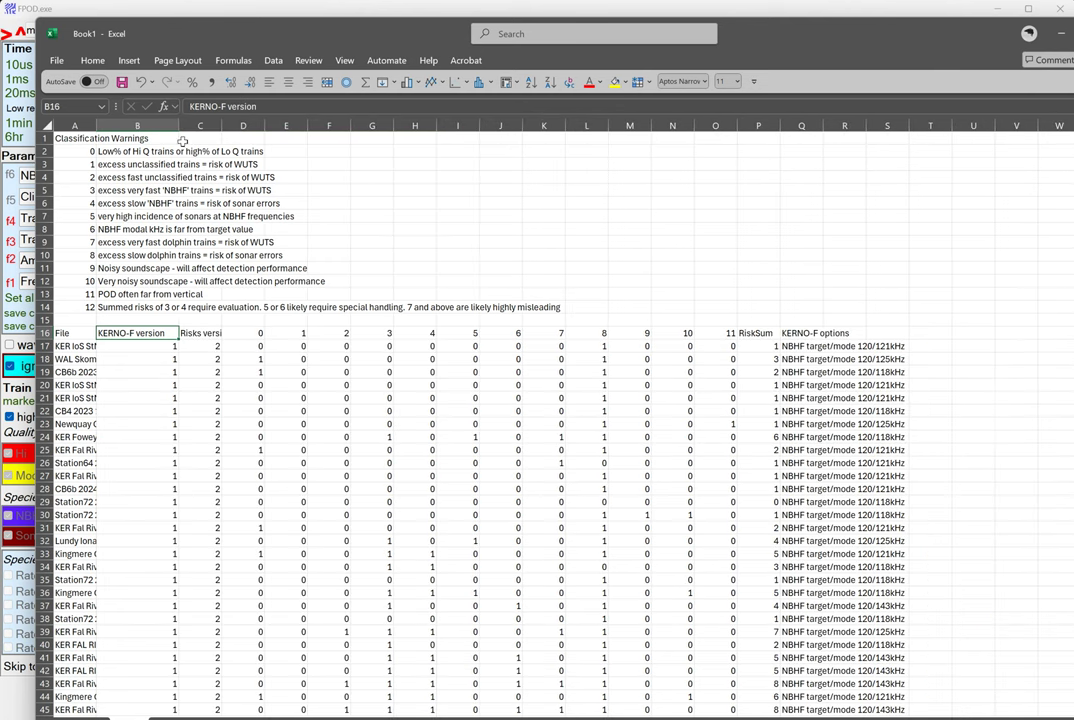
pyautogui.click(203, 333)
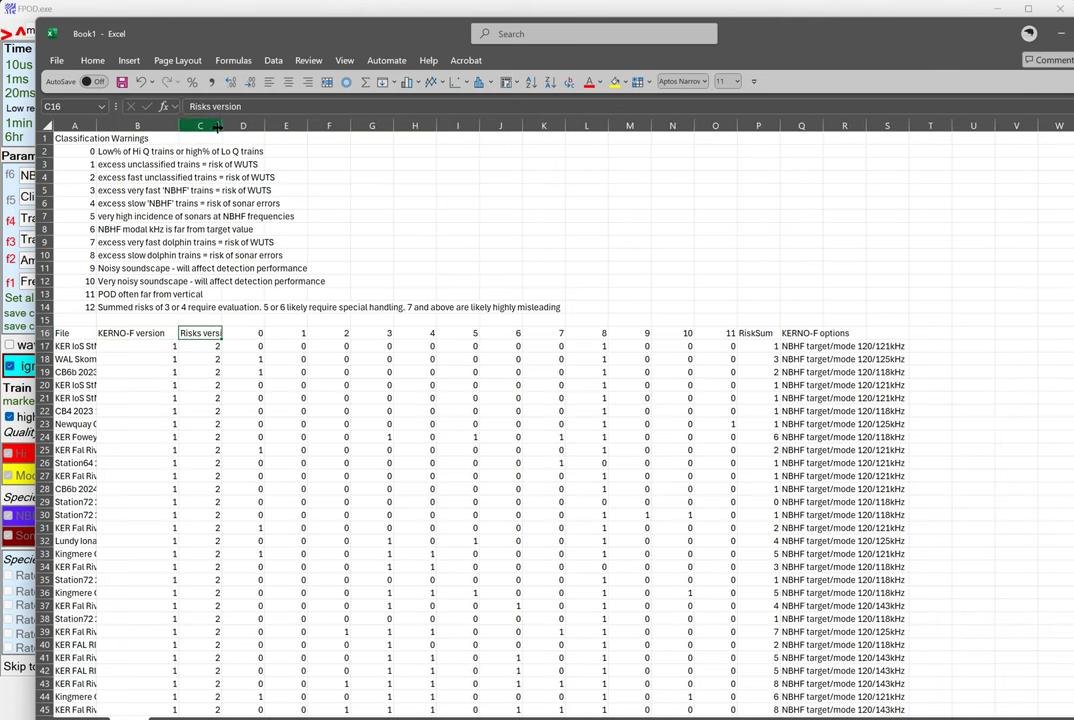
pyautogui.moveTo(218, 127); pyautogui.dragTo(256, 127)
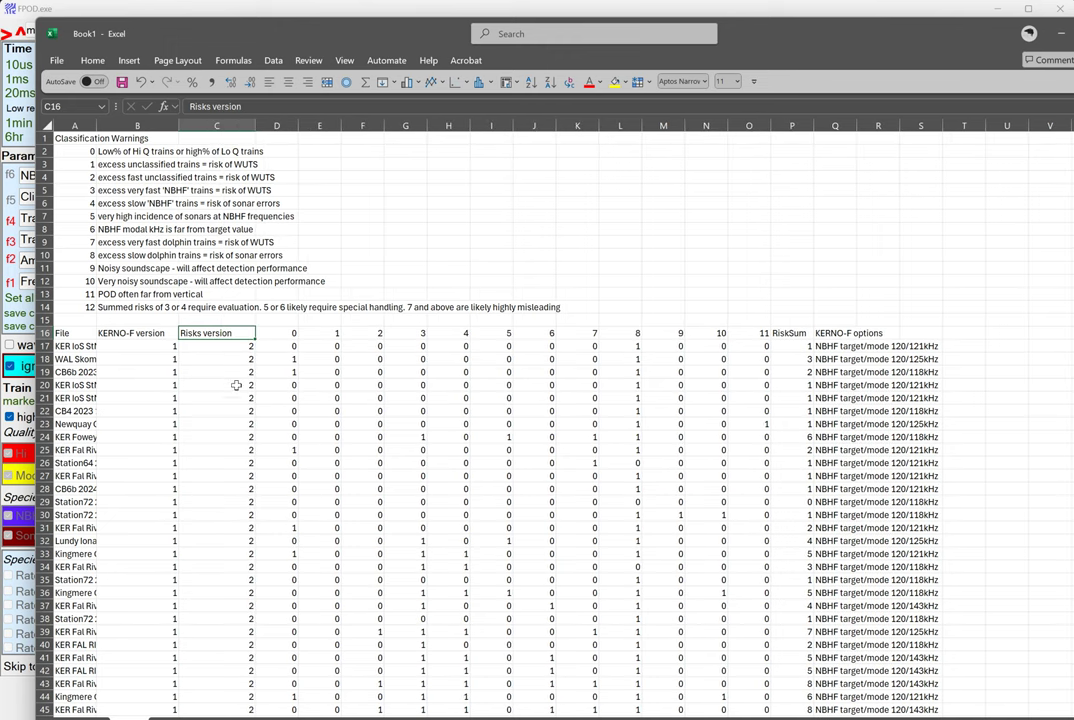
# Select the RiskSum values from the heading down the column.
pyautogui.moveTo(226, 332); pyautogui.dragTo(230, 358)
pyautogui.scroll(-1, 235, 405)
pyautogui.scroll(-12, 230, 443)
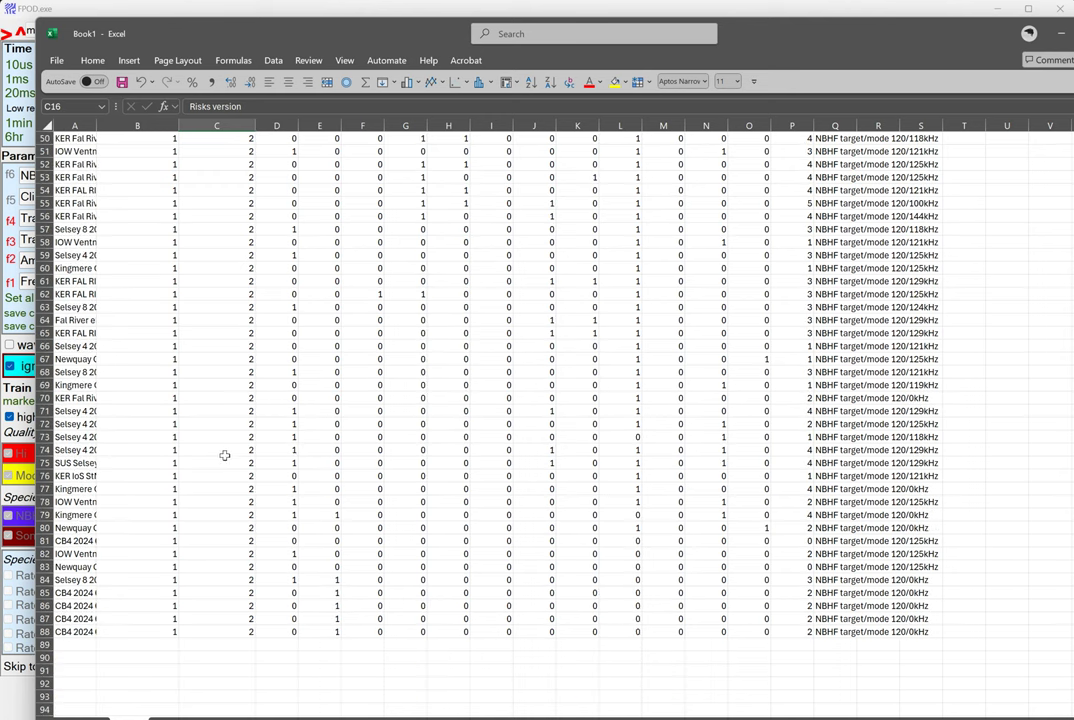
pyautogui.scroll(4, 235, 420)
pyautogui.scroll(8, 238, 403)
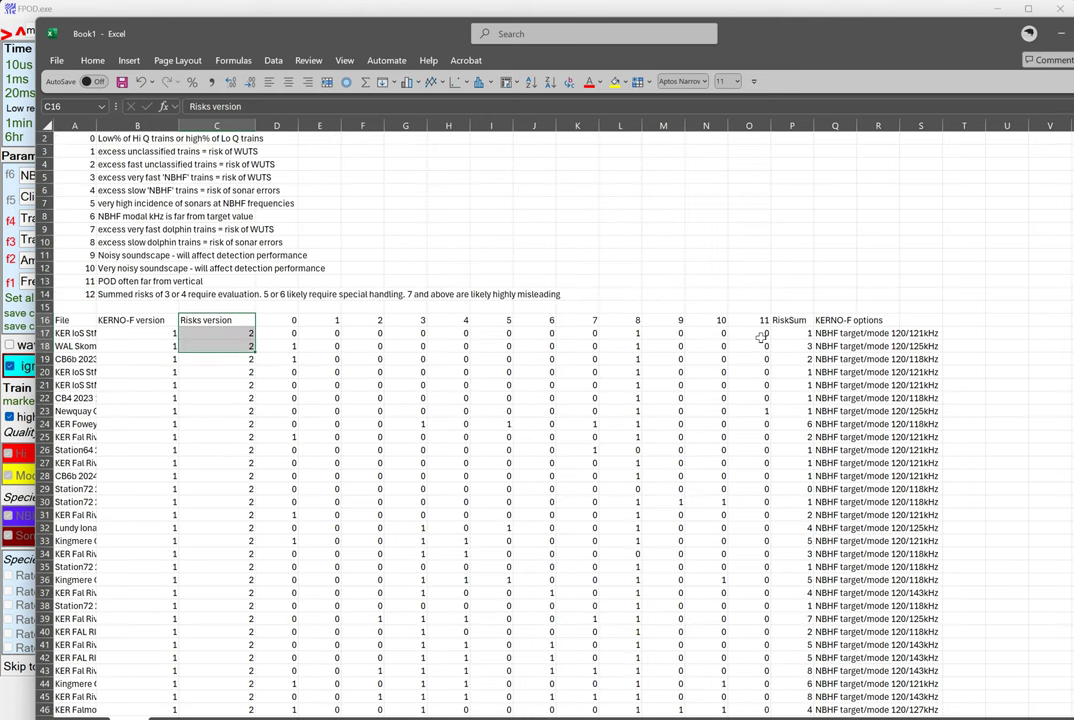
pyautogui.moveTo(777, 320); pyautogui.dragTo(784, 666)
pyautogui.scroll(15, 1070, 597)
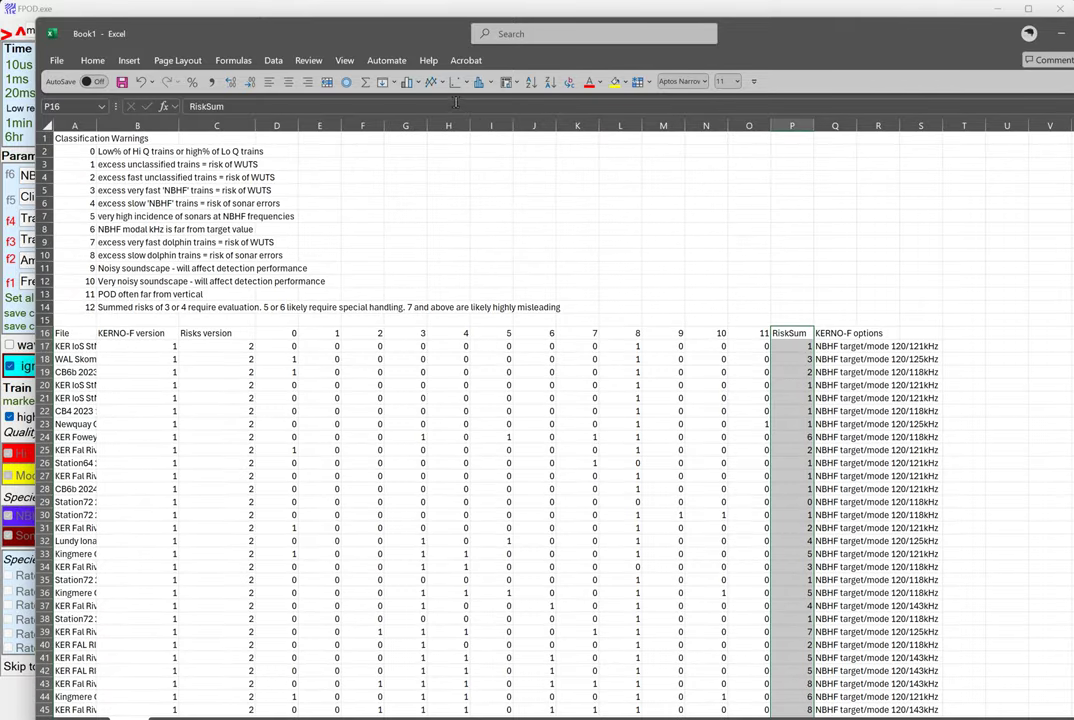
# Insert a 2-D line chart of RiskSum and shift it left over the table.
pyautogui.click(431, 81)
pyautogui.click(444, 129)
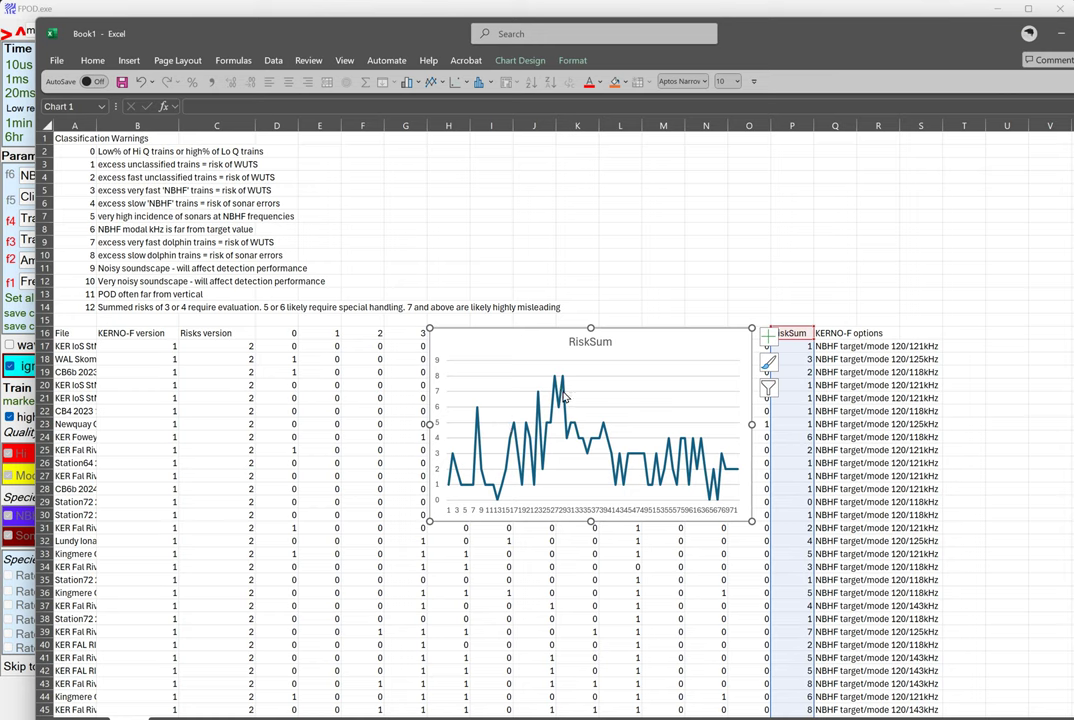
pyautogui.moveTo(655, 341); pyautogui.dragTo(577, 330)
# Sort the table by RiskSum from highest to lowest.
pyautogui.click(793, 333)
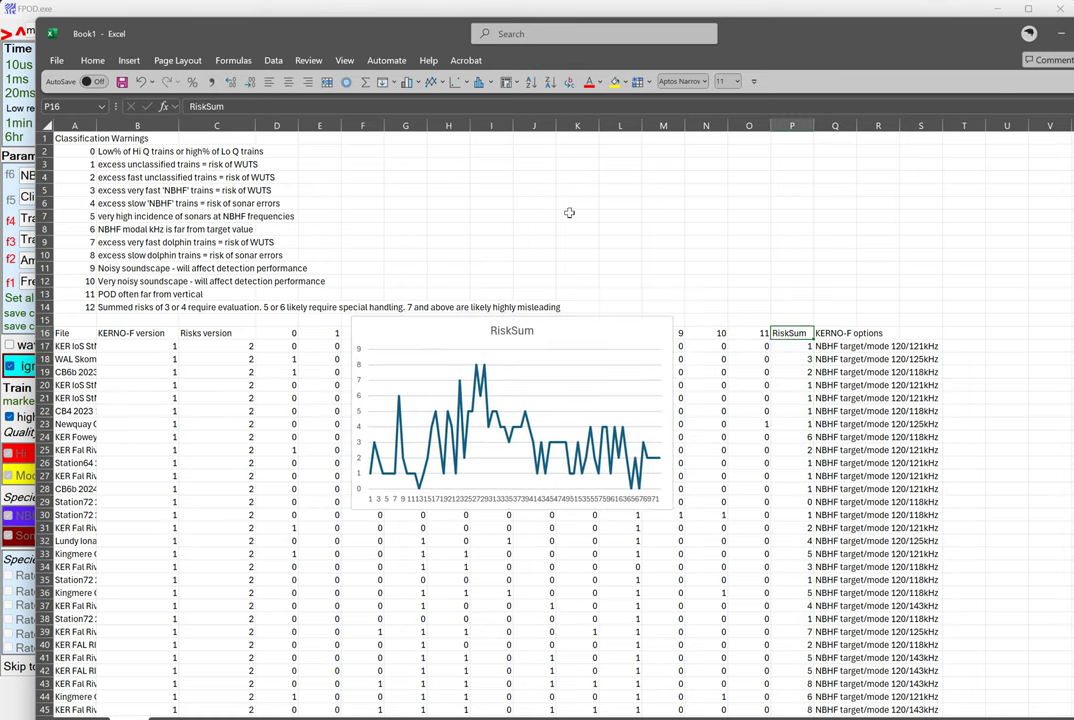
pyautogui.click(531, 84)
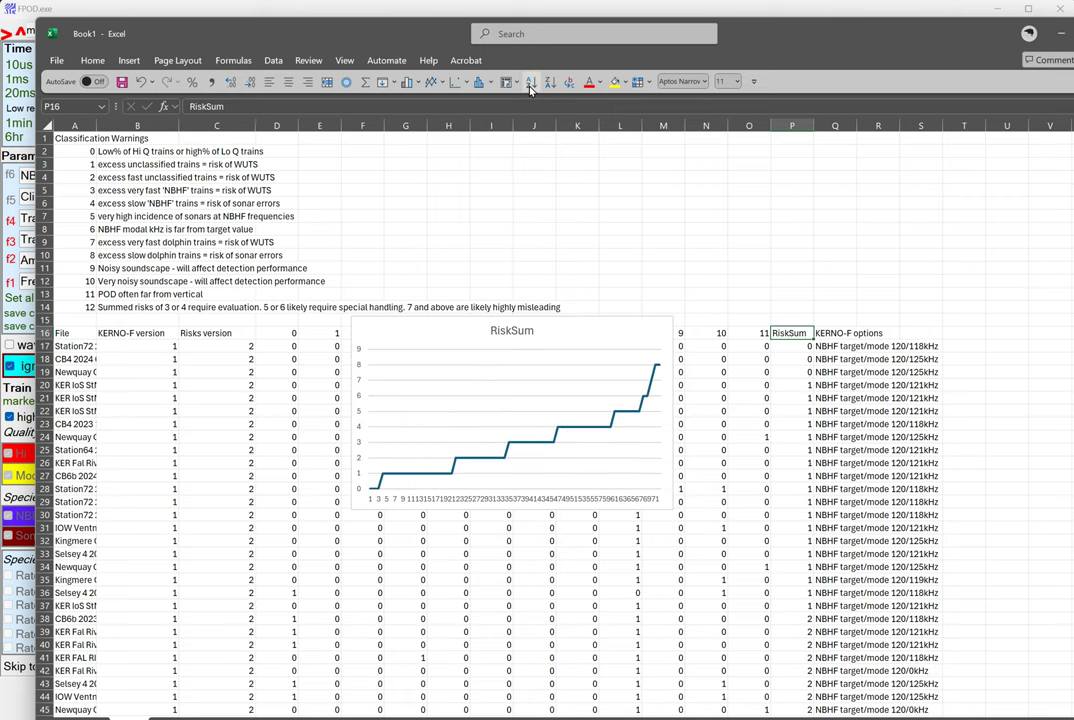
pyautogui.click(548, 84)
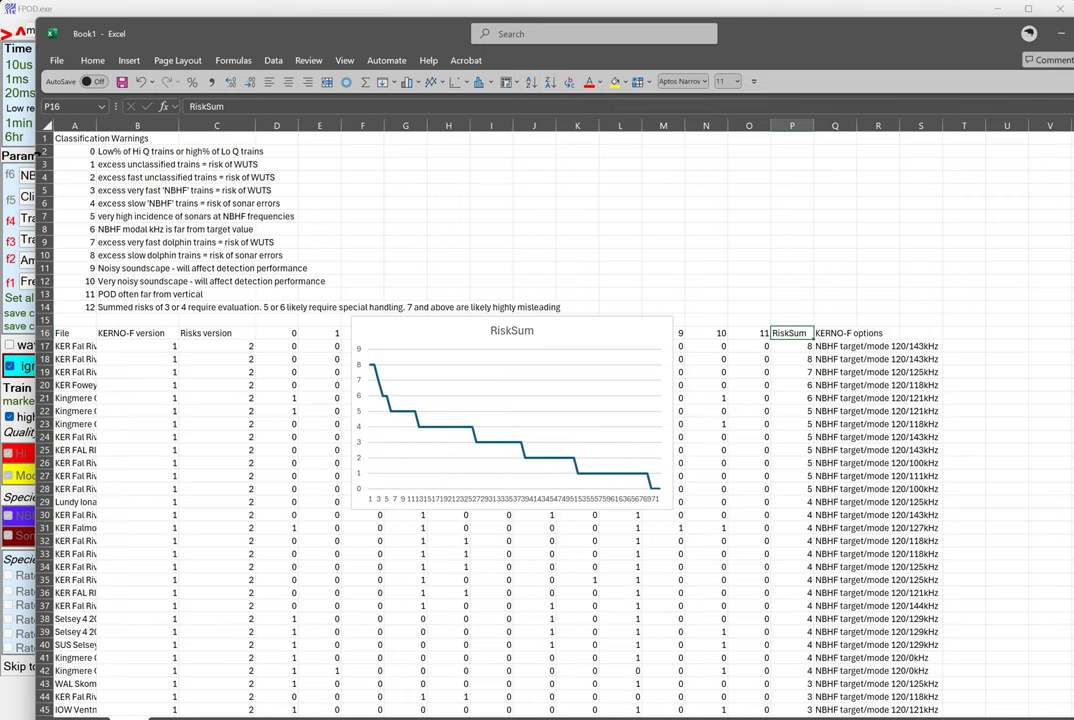
# Widen column A for full file names, move the RiskSum chart down, and select row 17's top-risk file.
pyautogui.moveTo(96, 126); pyautogui.dragTo(202, 123)
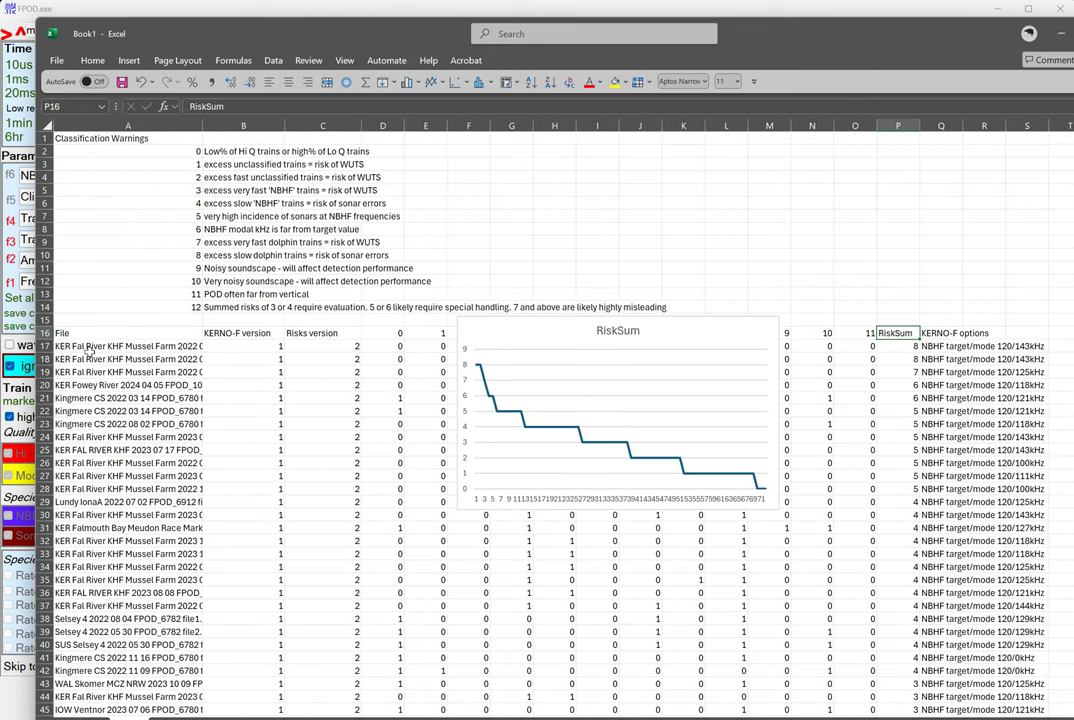
pyautogui.moveTo(545, 331); pyautogui.dragTo(443, 456)
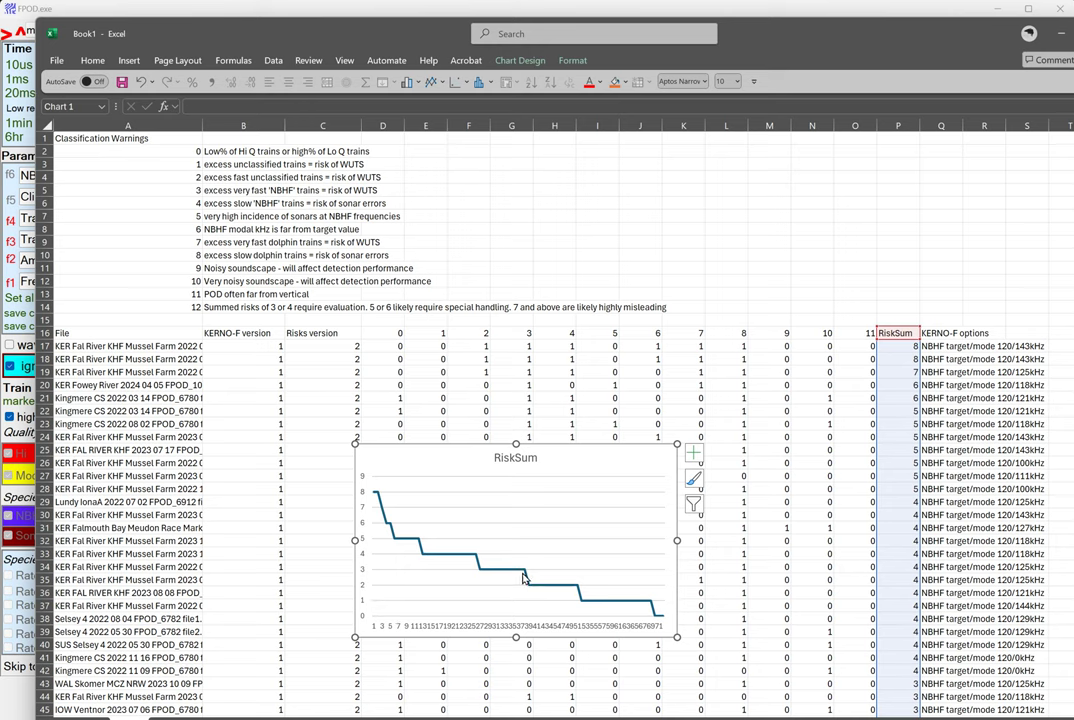
pyautogui.moveTo(522, 578)
pyautogui.moveTo(390, 527)
pyautogui.click(44, 346)
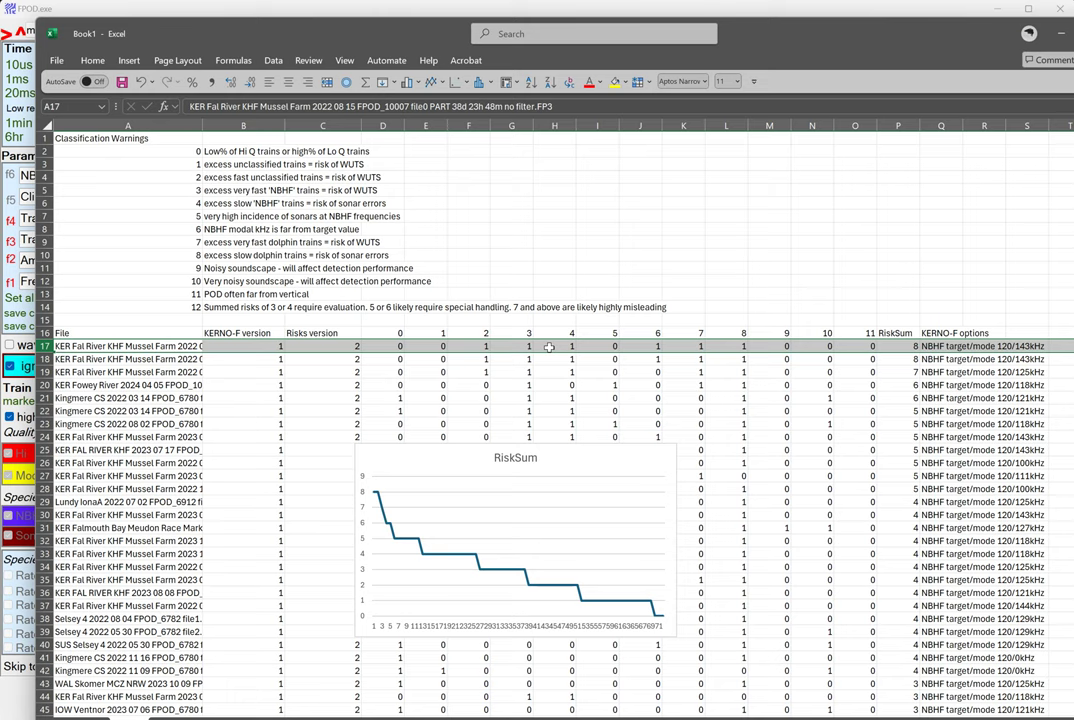
pyautogui.click(549, 347)
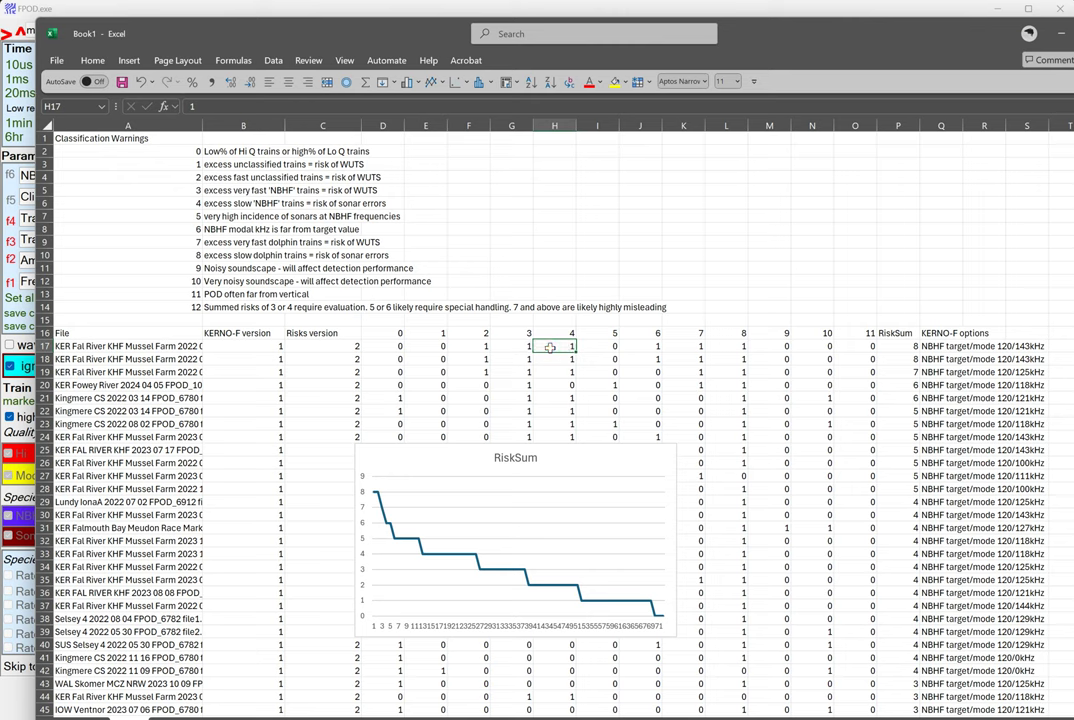
pyautogui.click(645, 347)
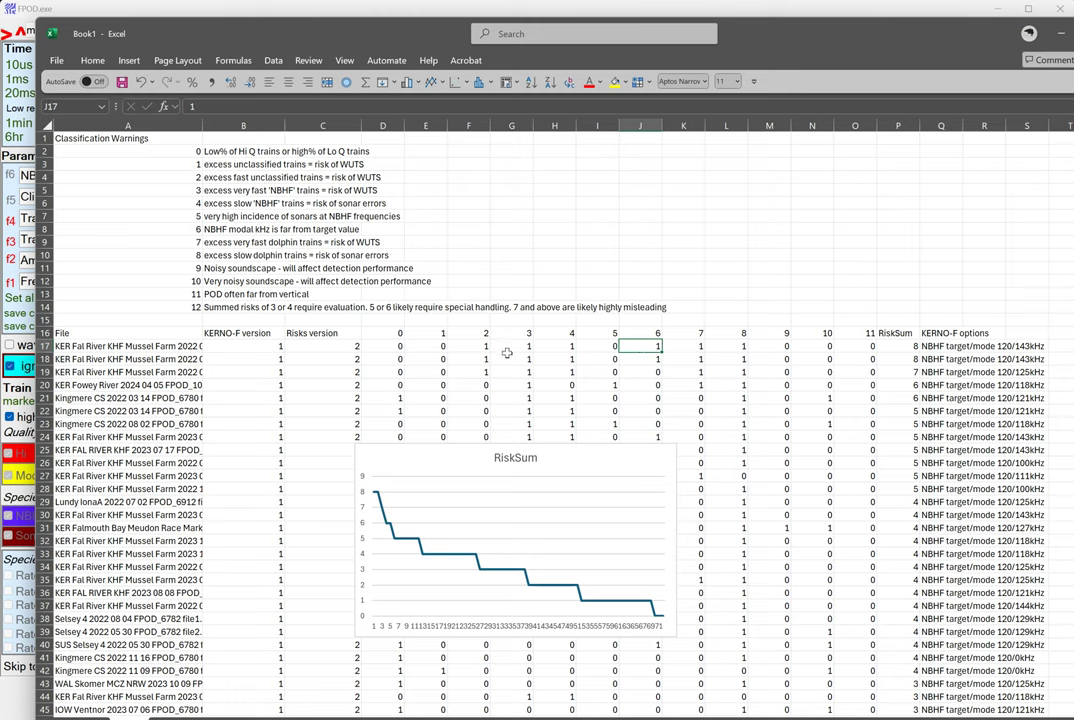
pyautogui.scroll(-6, 510, 356)
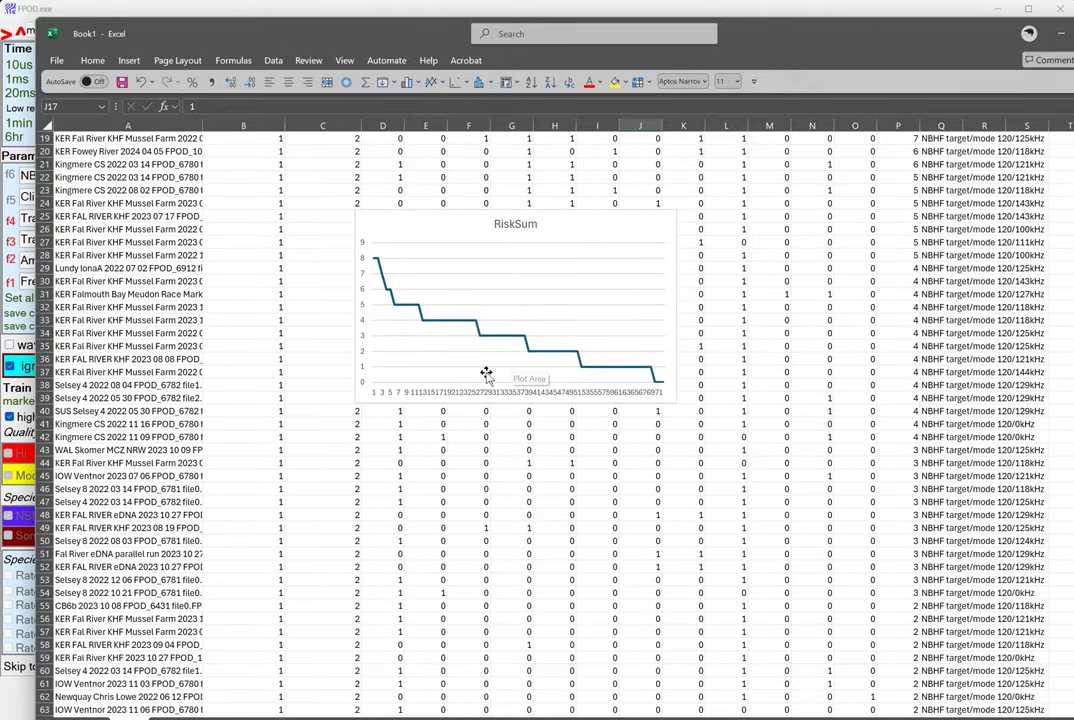
pyautogui.scroll(5, 480, 378)
pyautogui.click(107, 307)
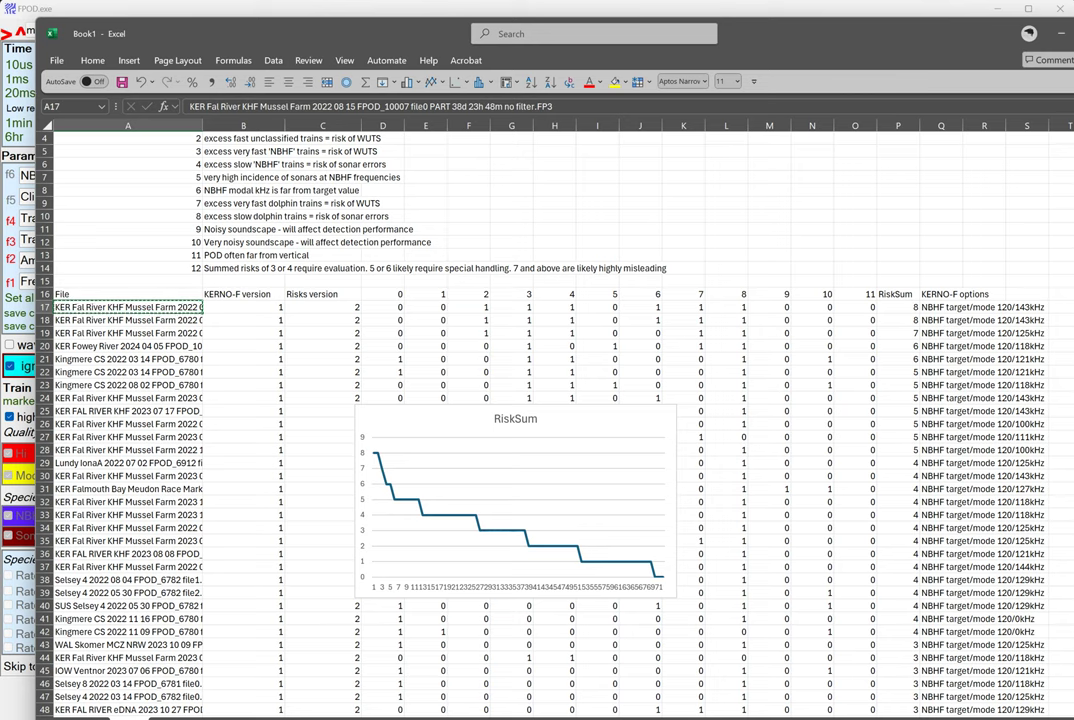
# Load the Fal River Mussel Farm FPOD_10007 FP3 files (15/8/2022–23/9/2022) in FPOD, dismissing the prompts.
pyautogui.hotkey('alt', 'Tab')
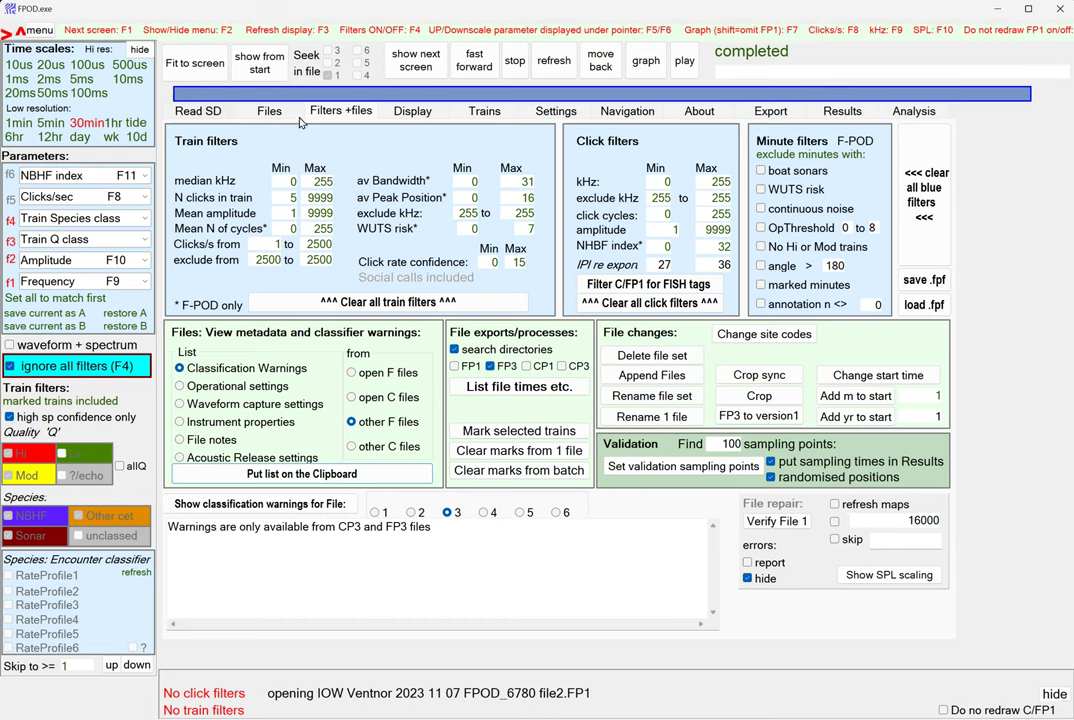
pyautogui.click(266, 111)
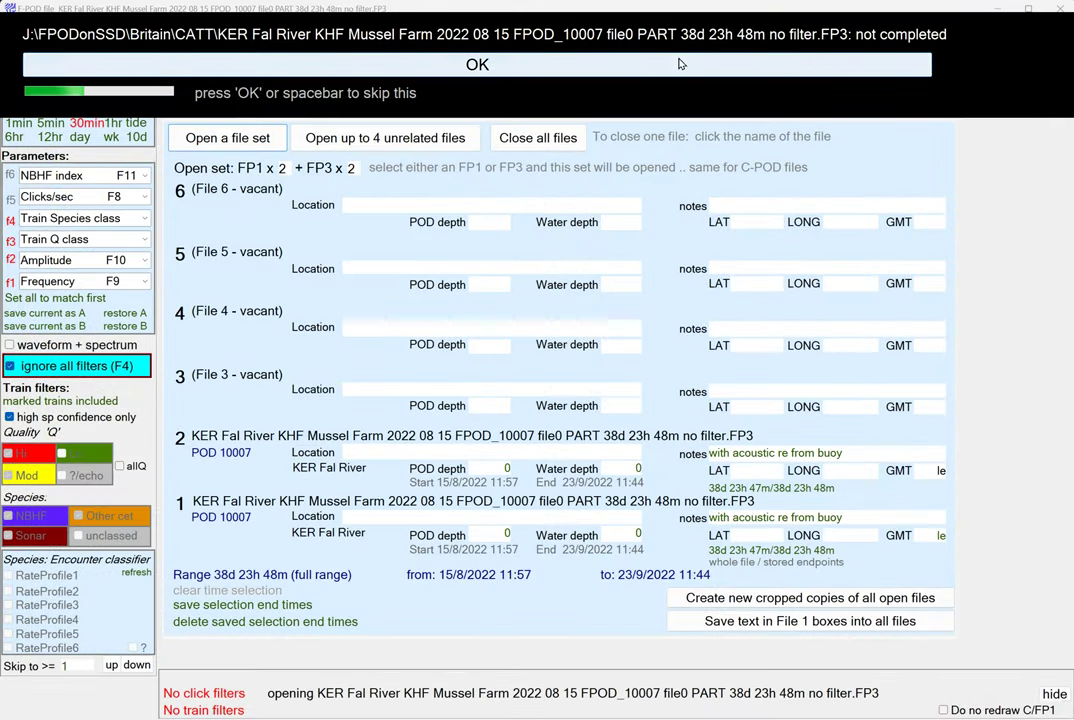
pyautogui.click(679, 64)
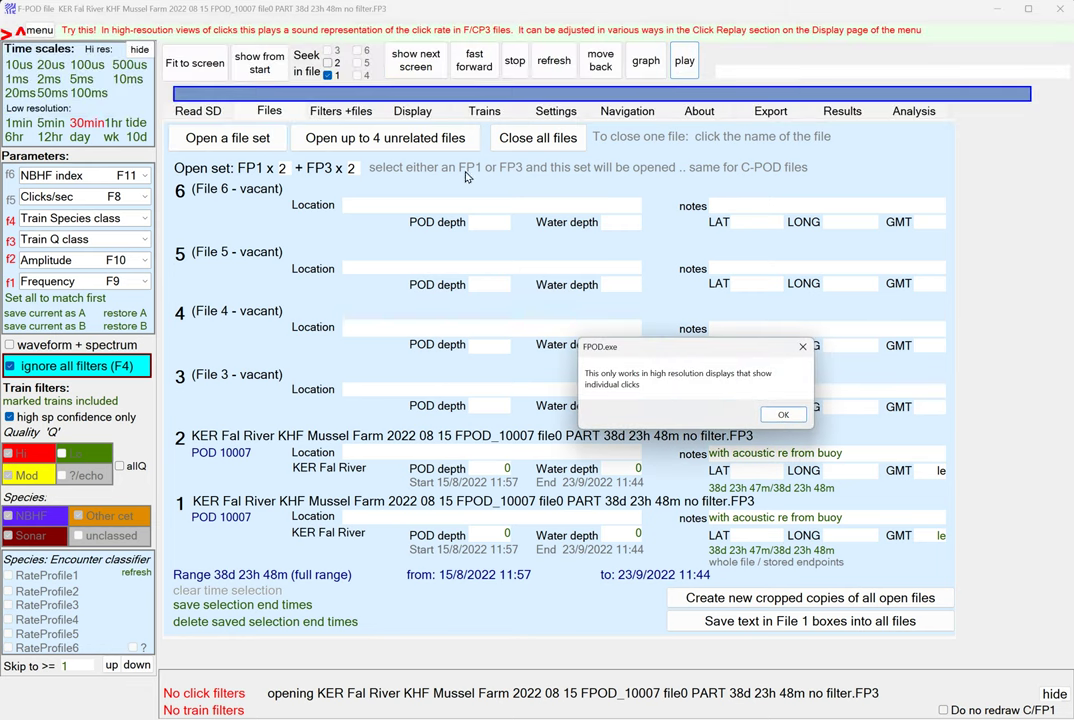
pyautogui.press('Return')
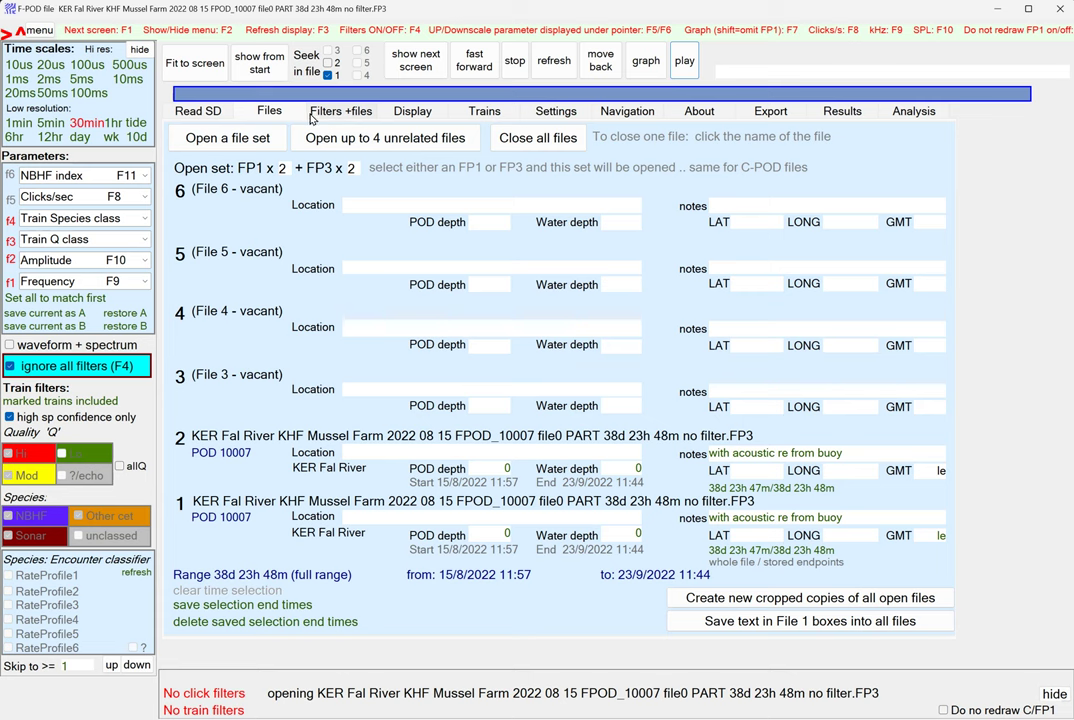
# List file 1's classification warnings on the Filters +files page: 8 total, including WUTS and sonar risks.
pyautogui.click(337, 111)
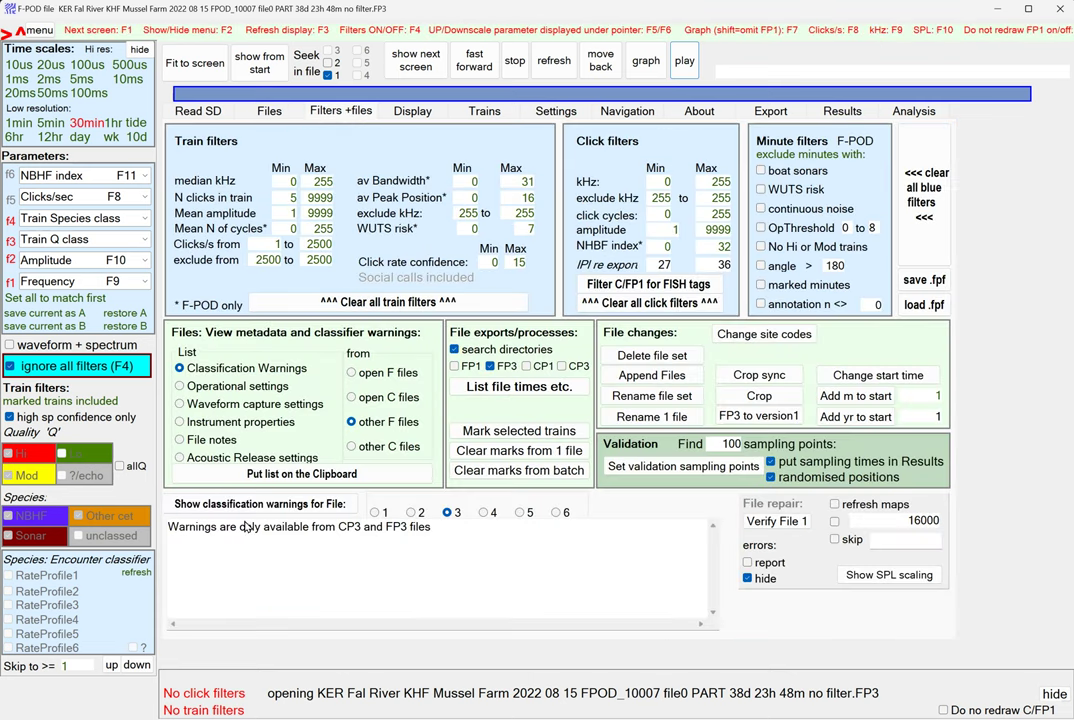
pyautogui.click(375, 513)
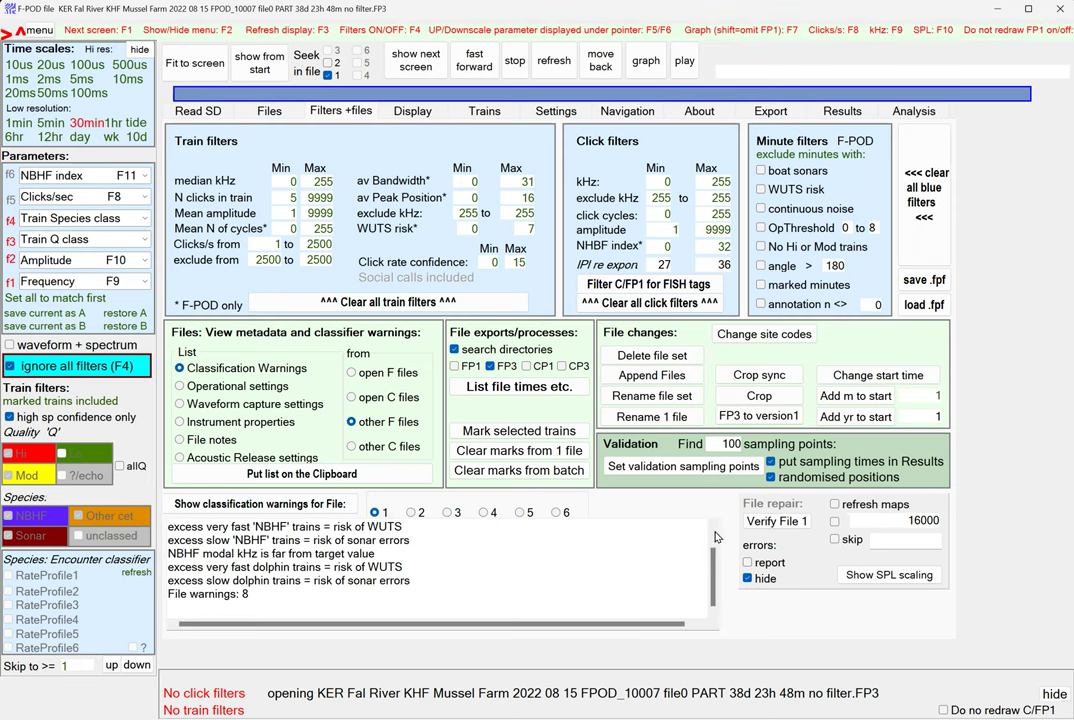
pyautogui.scroll(1, 716, 548)
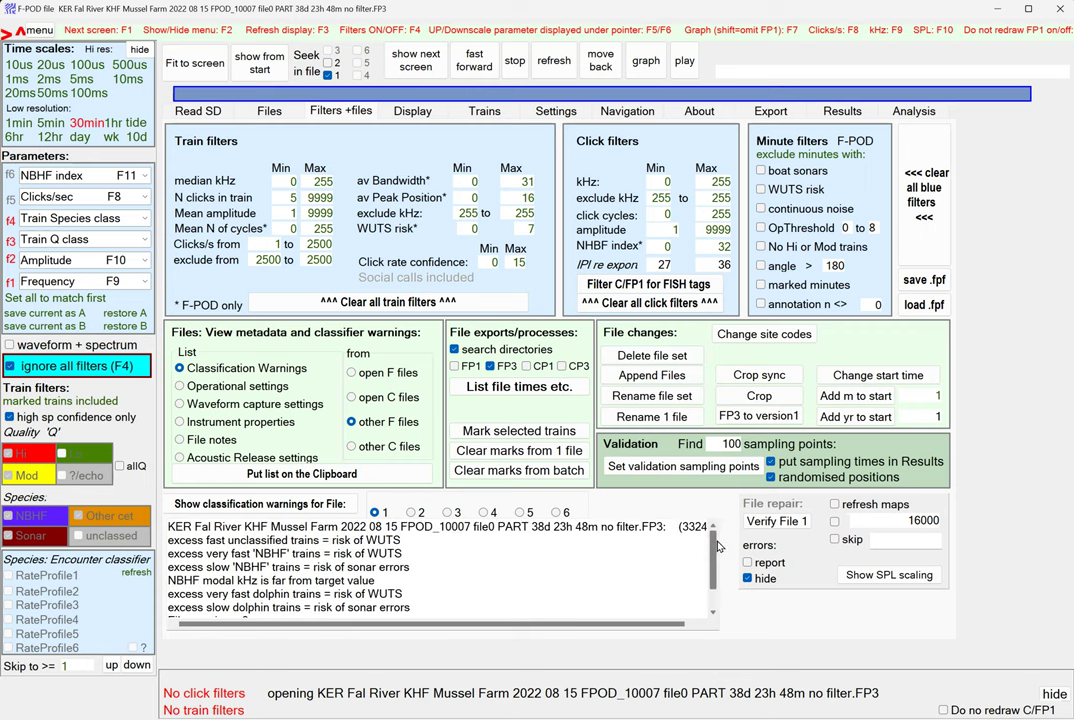
pyautogui.scroll(-1, 716, 550)
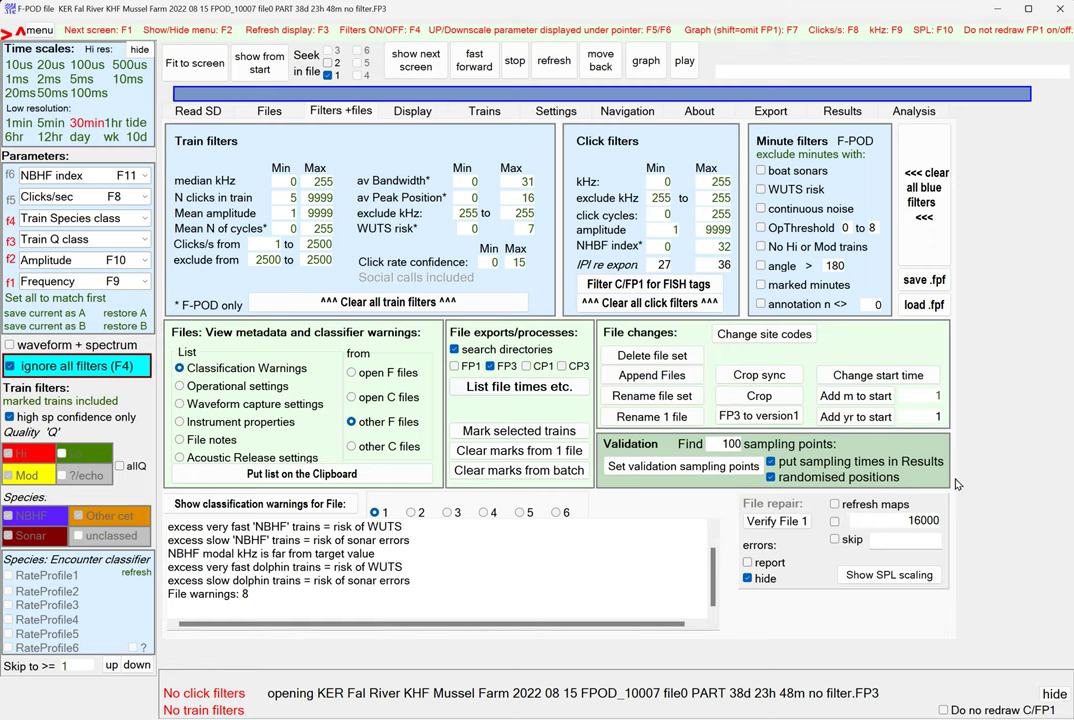
pyautogui.hotkey('alt', 'Tab')
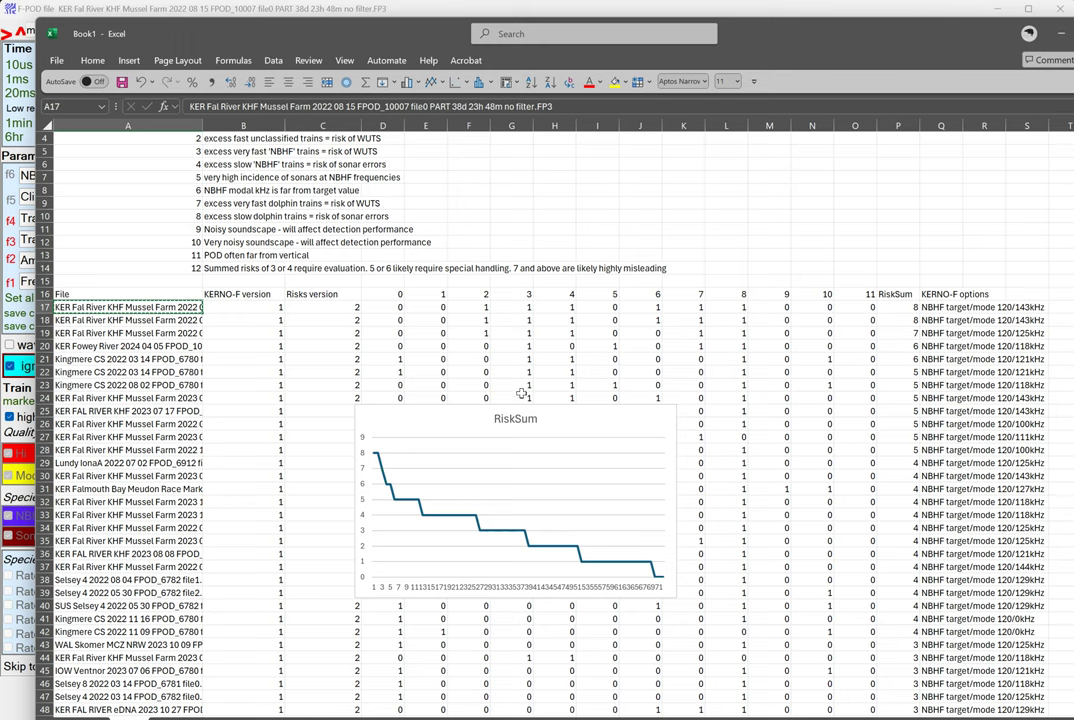